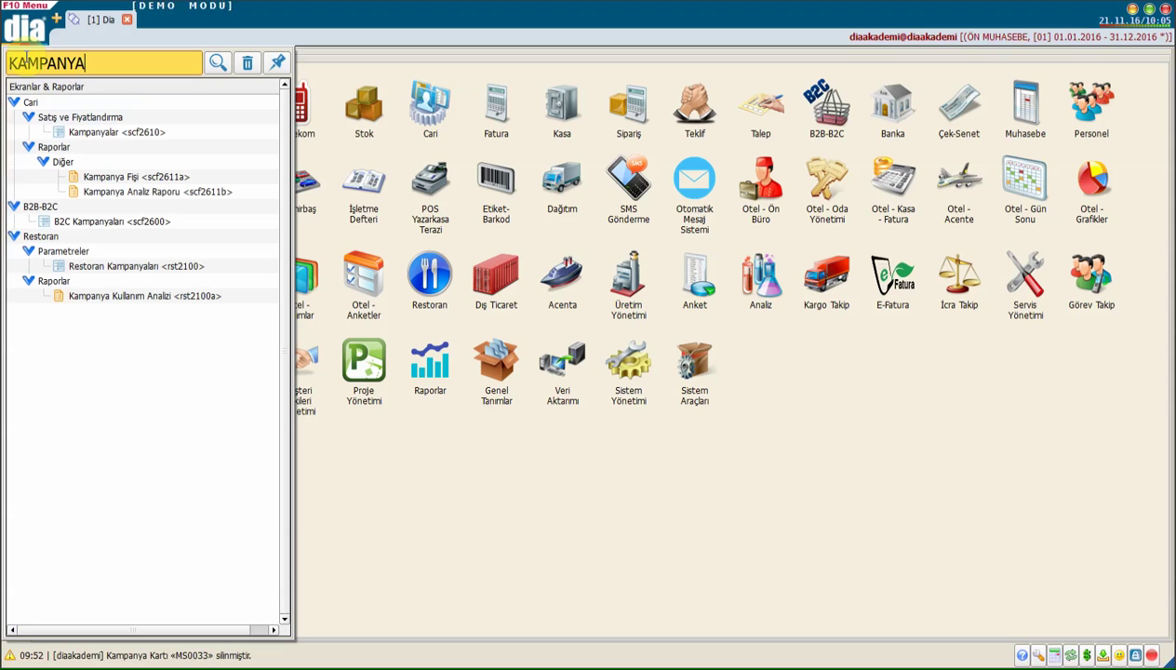
Open the Kampanyalar list and review the start times, end dates and account titles of the existing campaigns
double_click(99, 136)
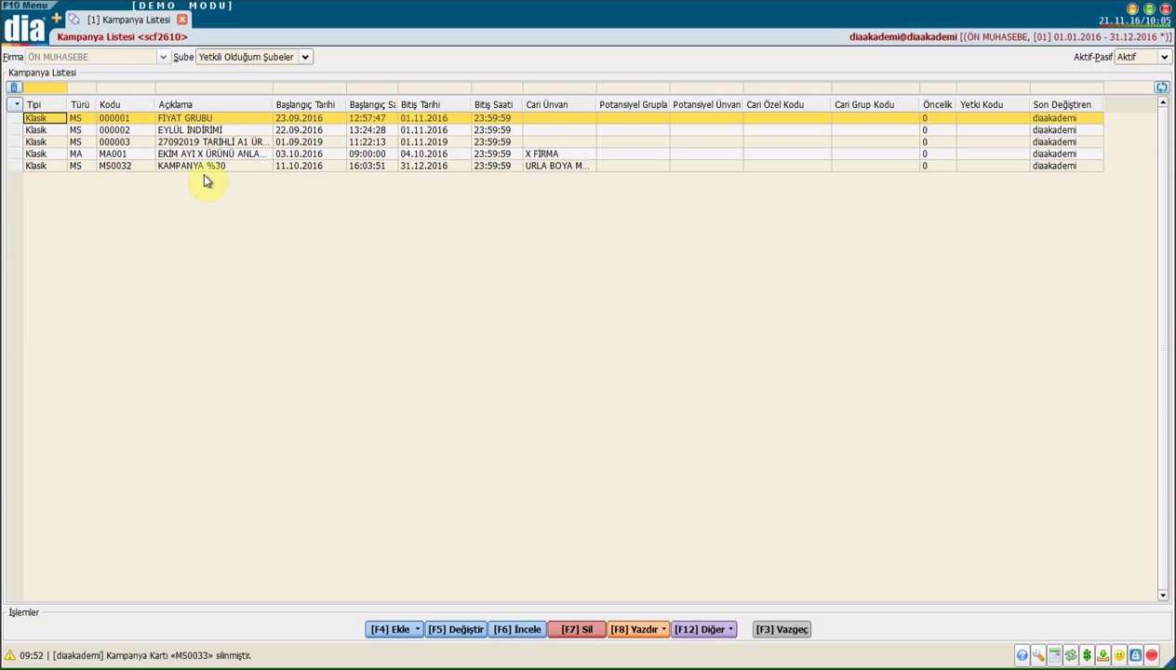
click(296, 153)
click(374, 129)
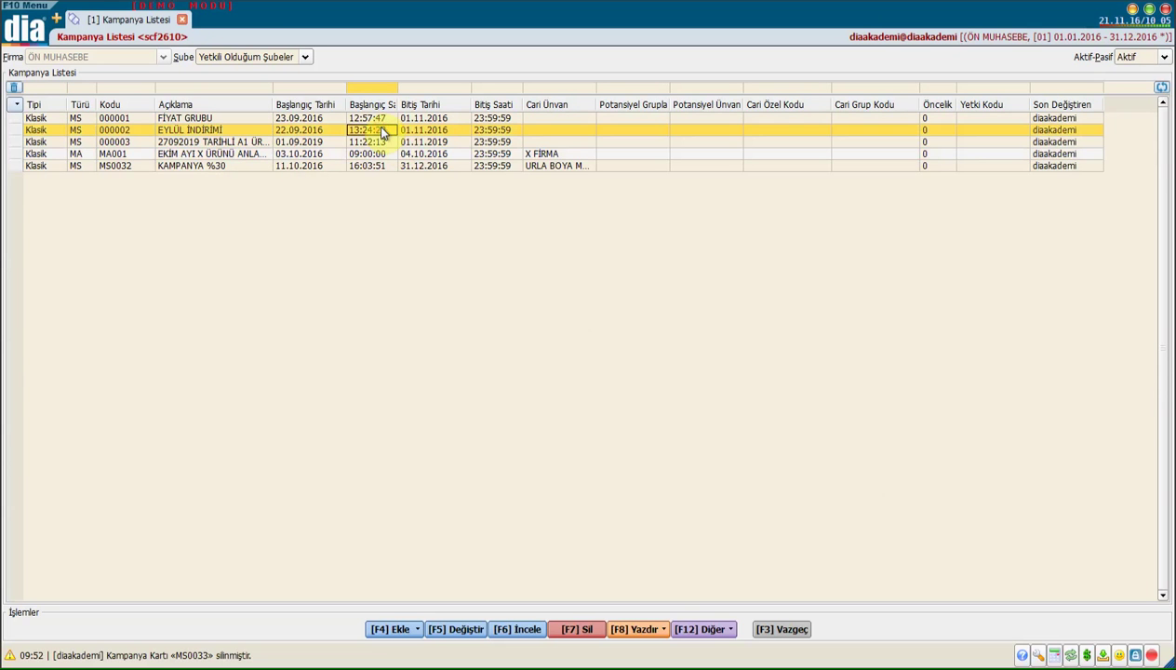
key(Down)
key(Down)
key(Right)
key(Right)
key(Right)
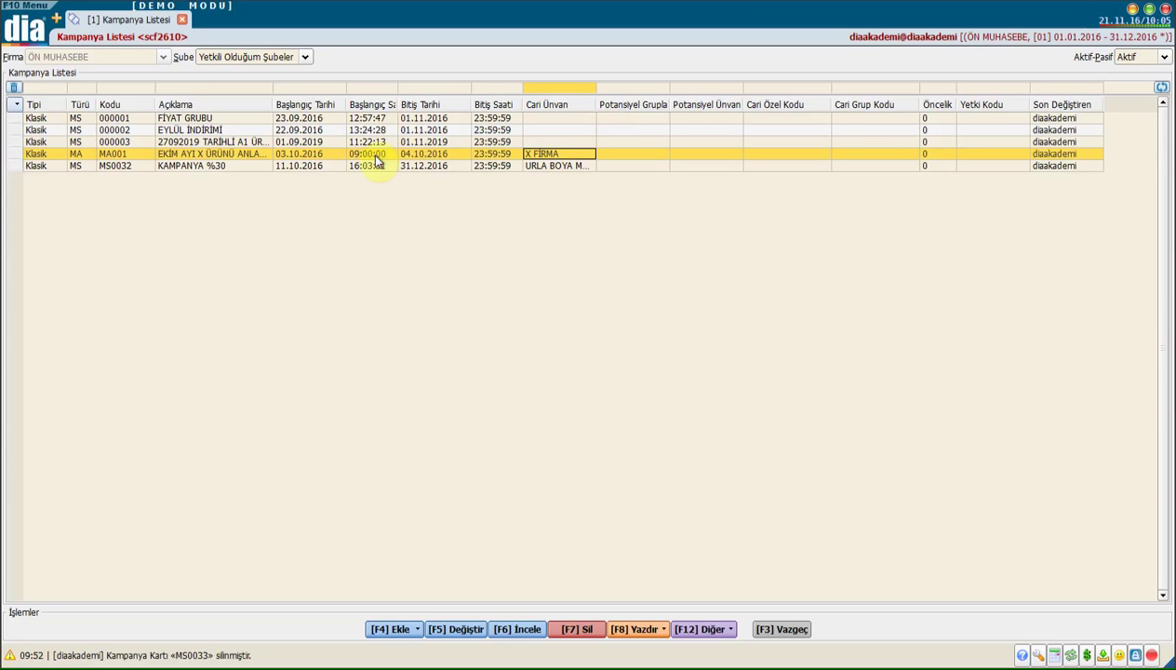
Add a new Malzeme Satış campaign and enter %50 KASIM KAMPANYASI as its description
click(393, 630)
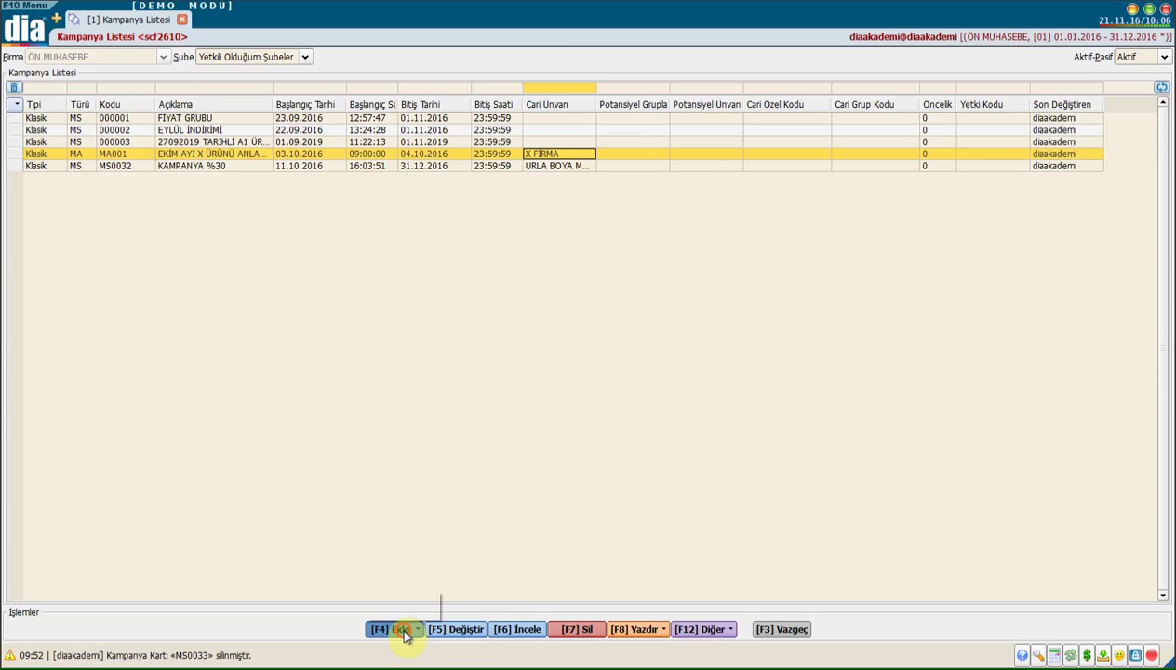
mouse_move(416, 603)
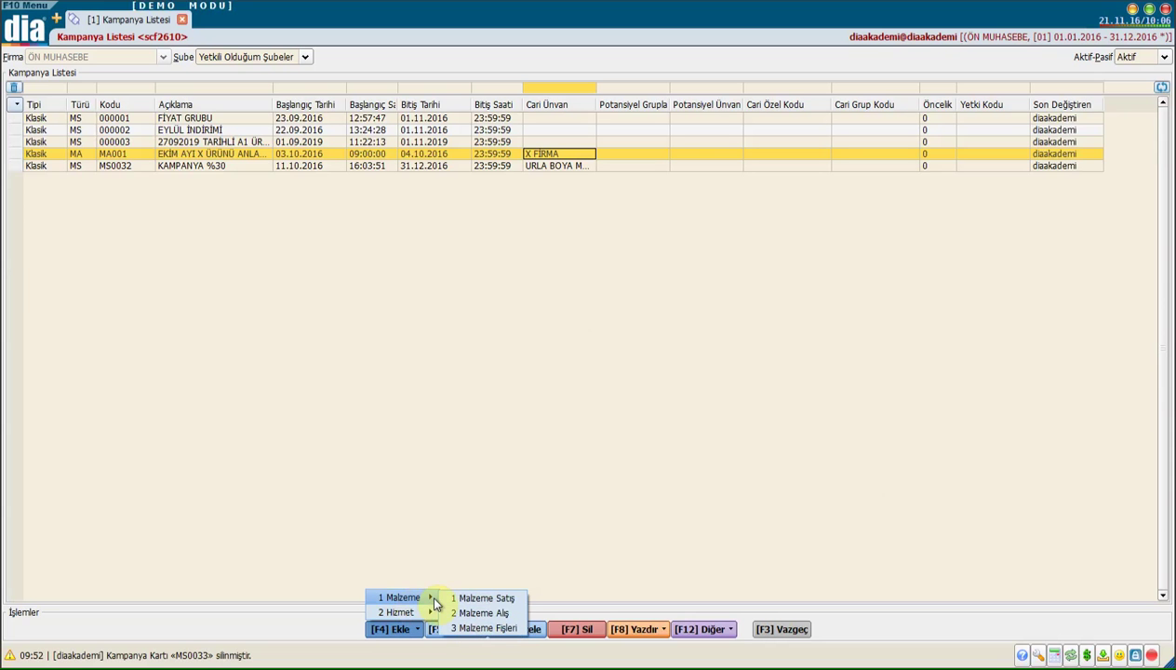
click(505, 600)
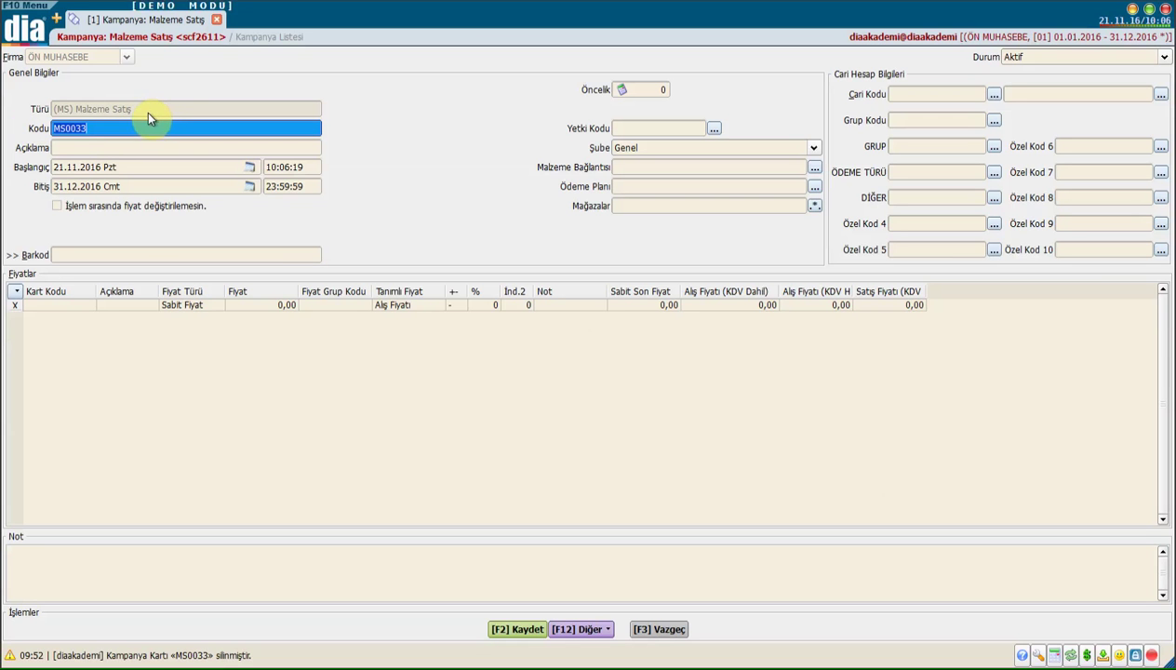
click(89, 148)
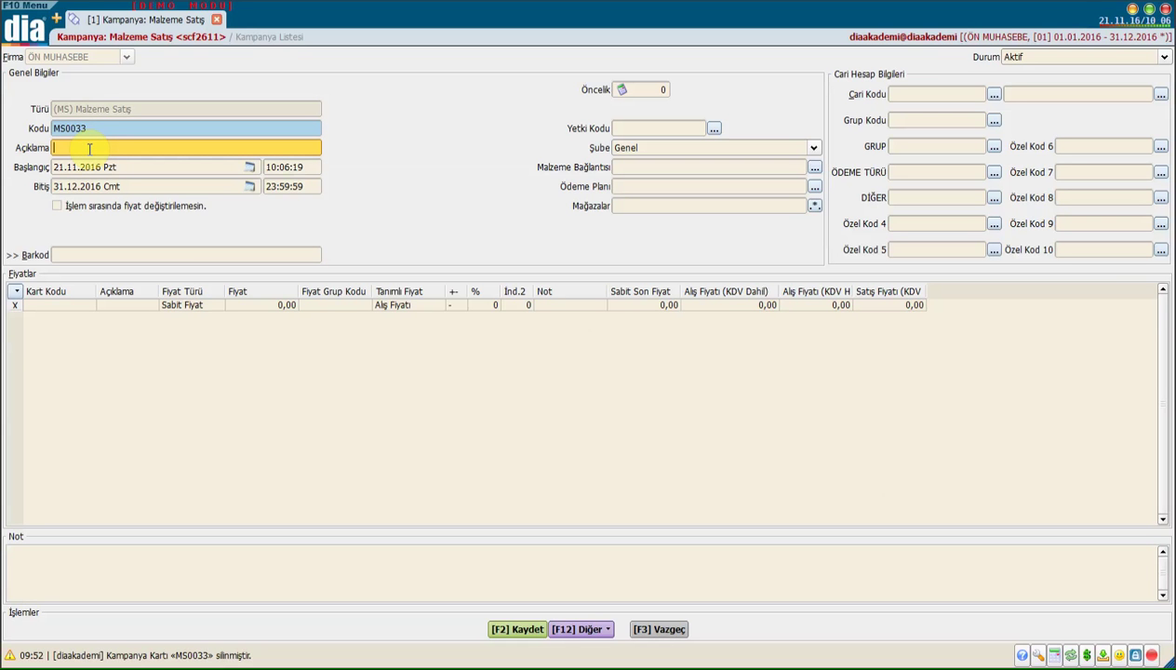
text(%50 KASIM KAMPANYASI)
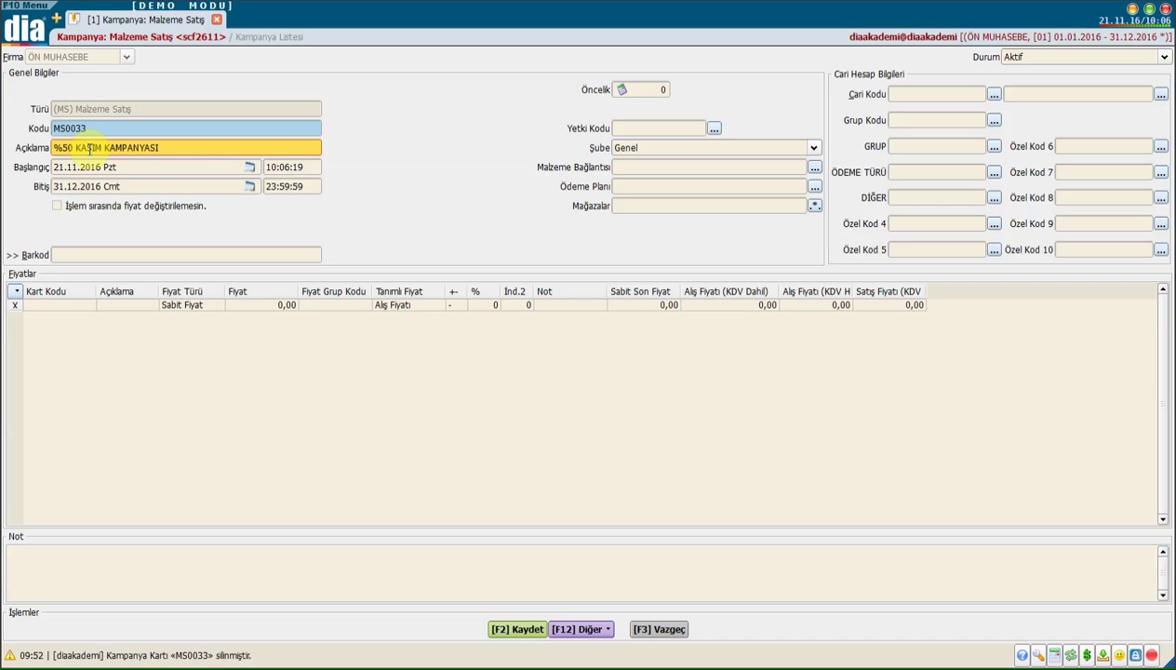
Set the campaign's end date to 01.12.2016 and its priority (Öncelik) to 1
click(58, 166)
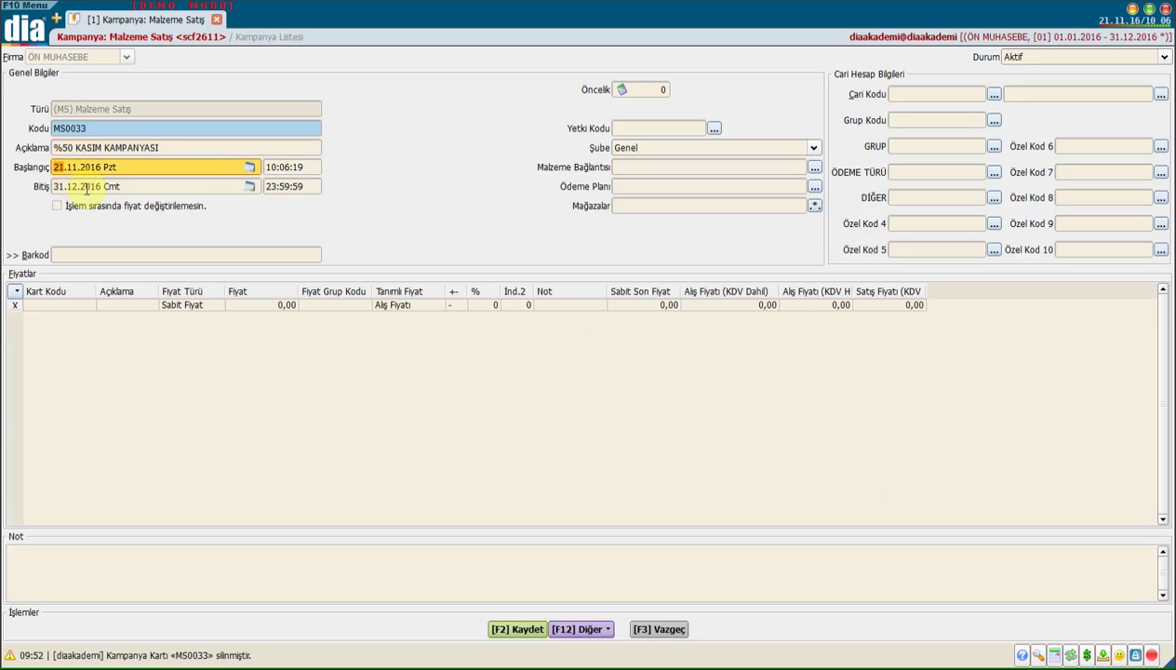
click(62, 187)
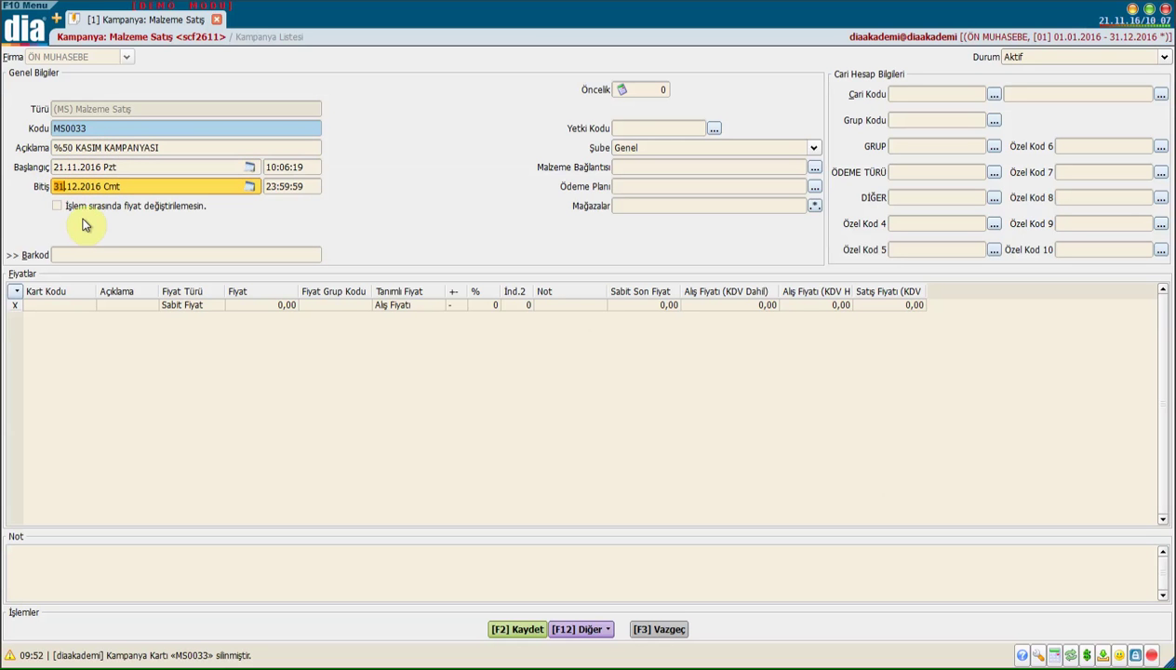
text(01)
key(Tab)
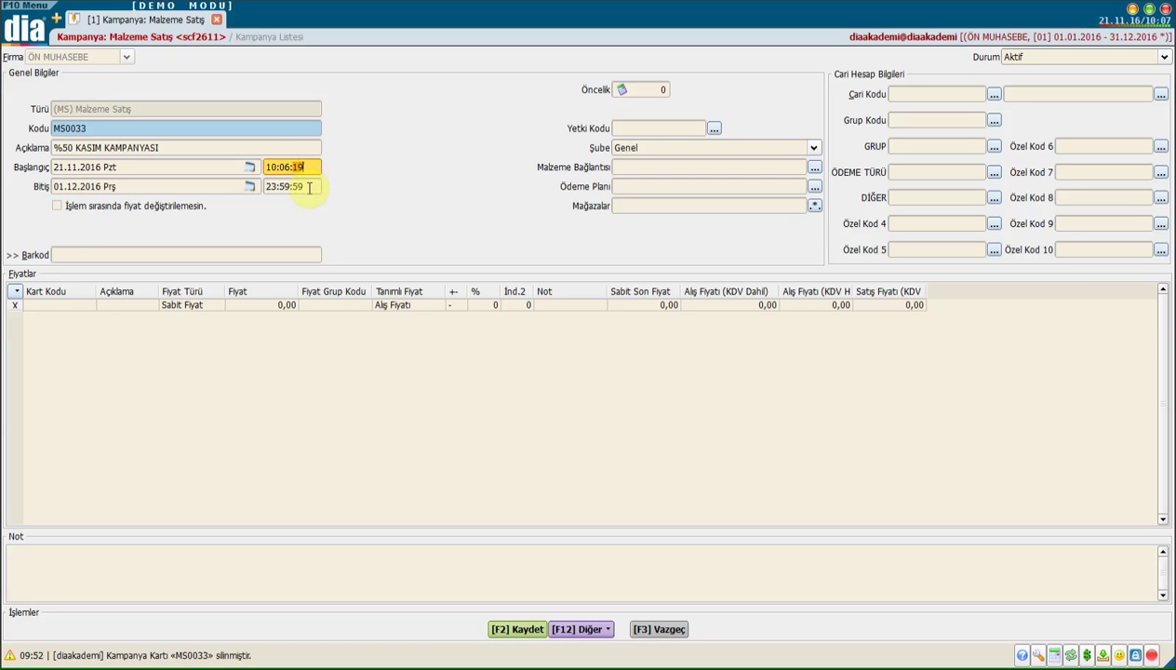
click(309, 187)
click(641, 89)
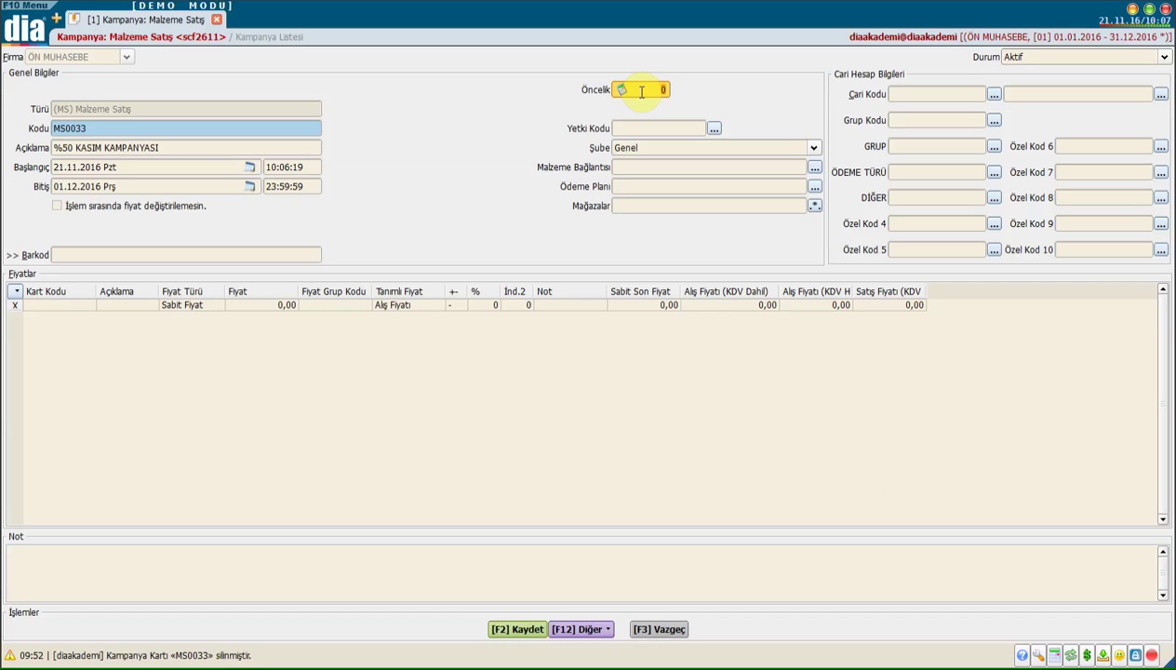
text(1)
Examine the optional authority code, branch, material link, payment plan, store and account group and special code fields of the campaign
click(658, 125)
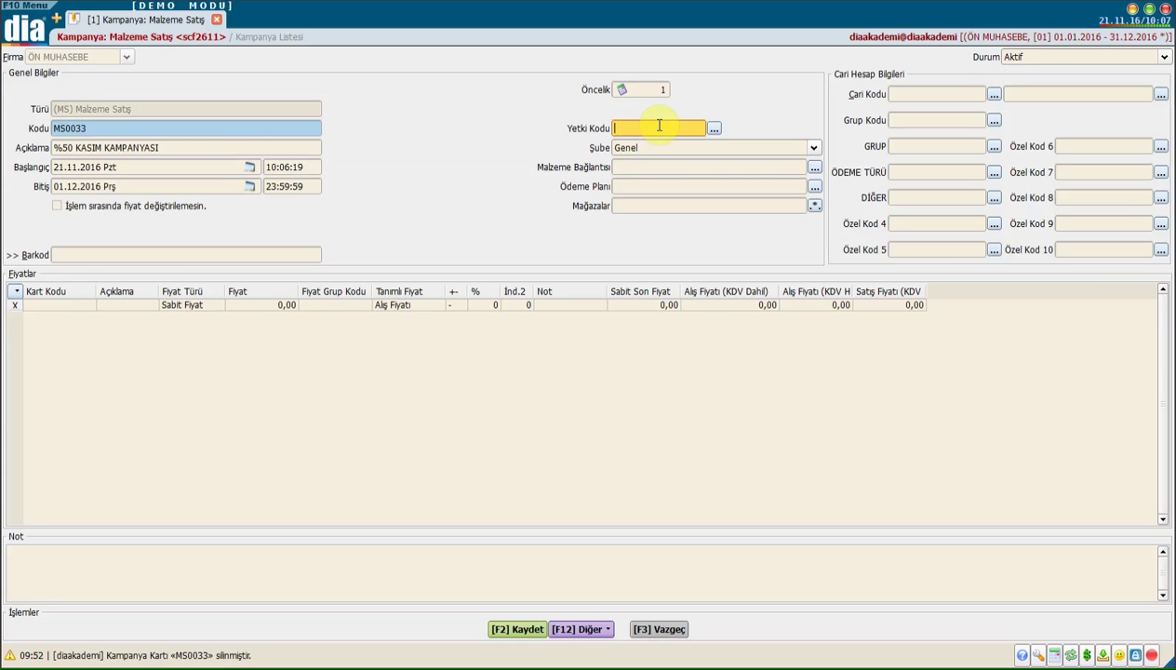
click(656, 149)
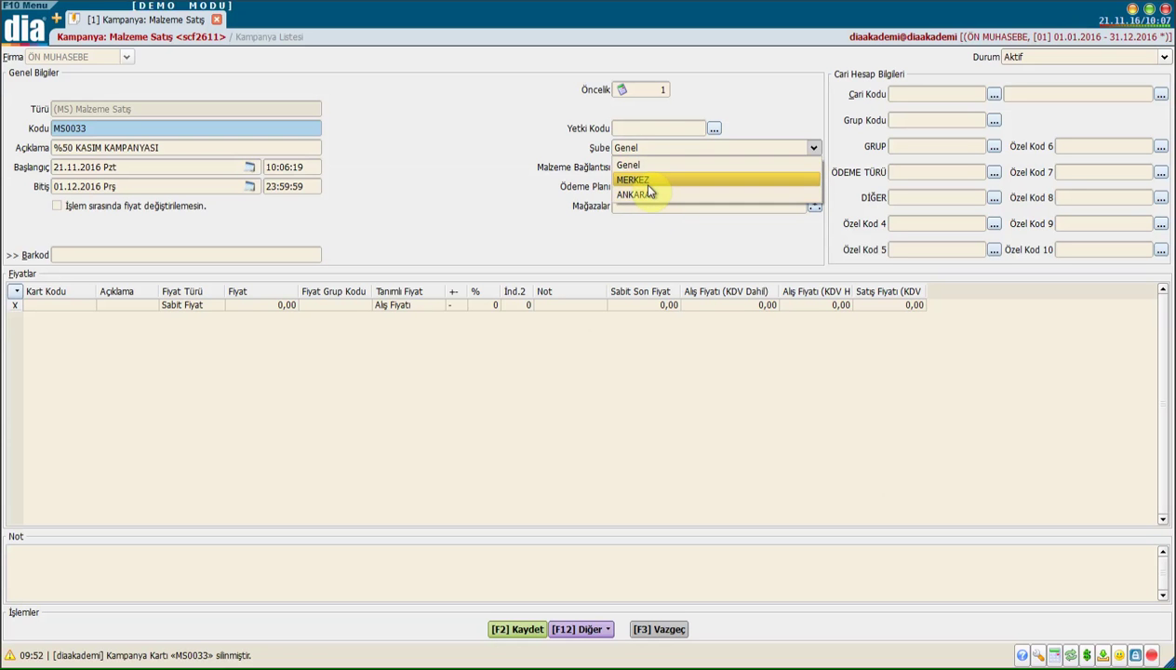
click(521, 151)
click(631, 167)
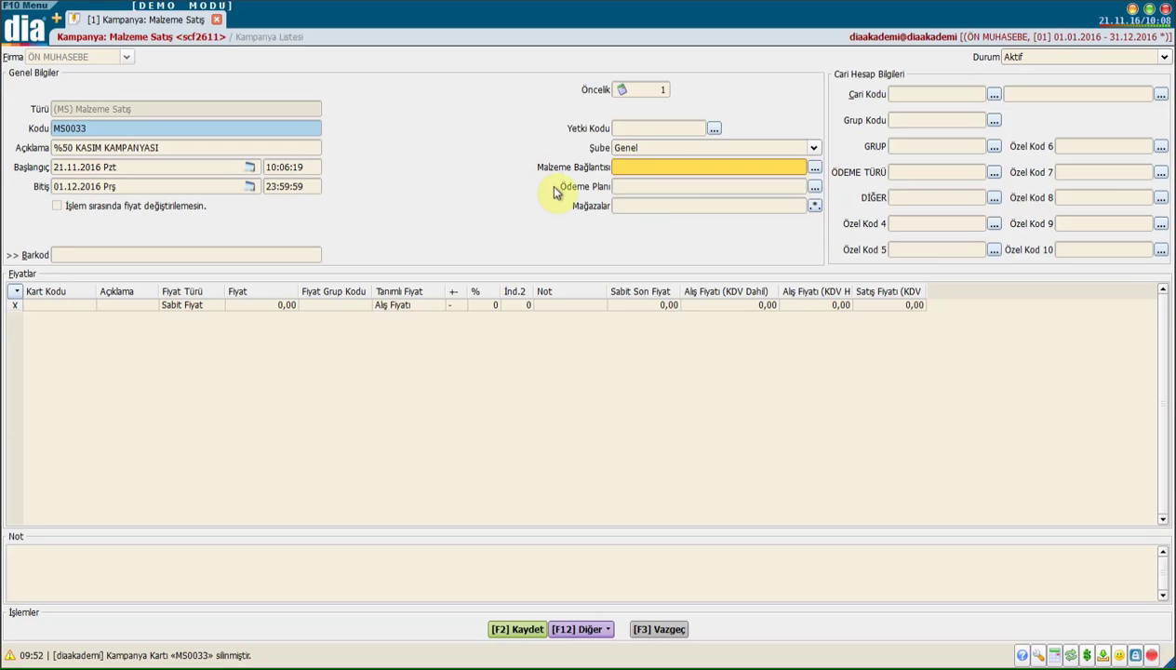
click(665, 188)
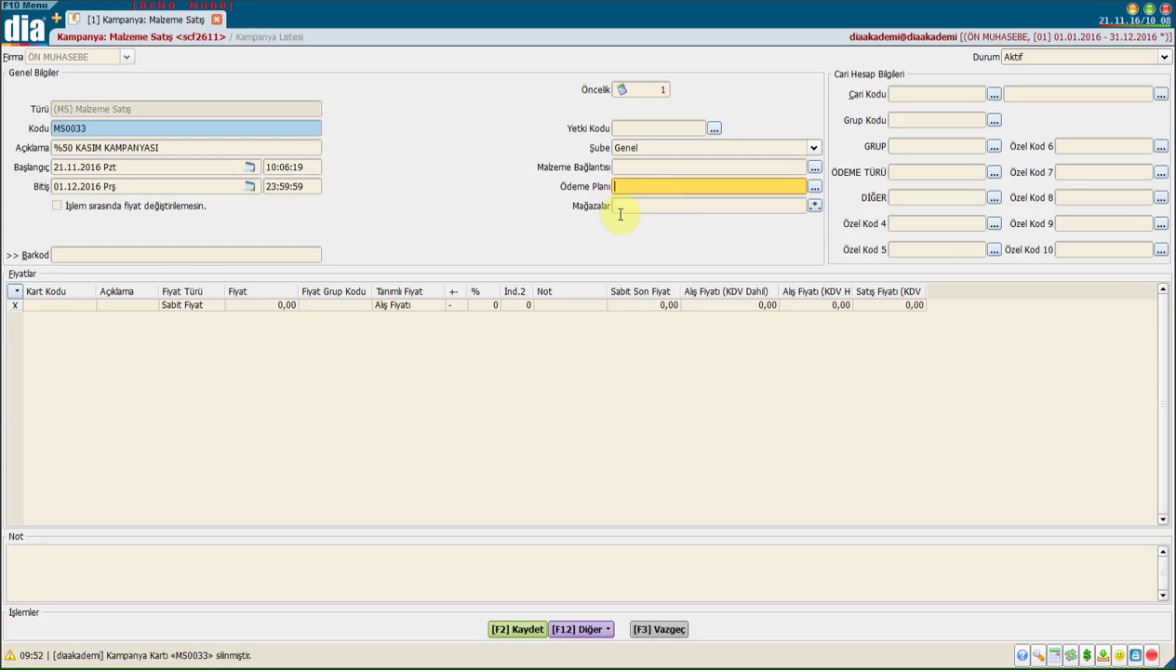
key(Tab)
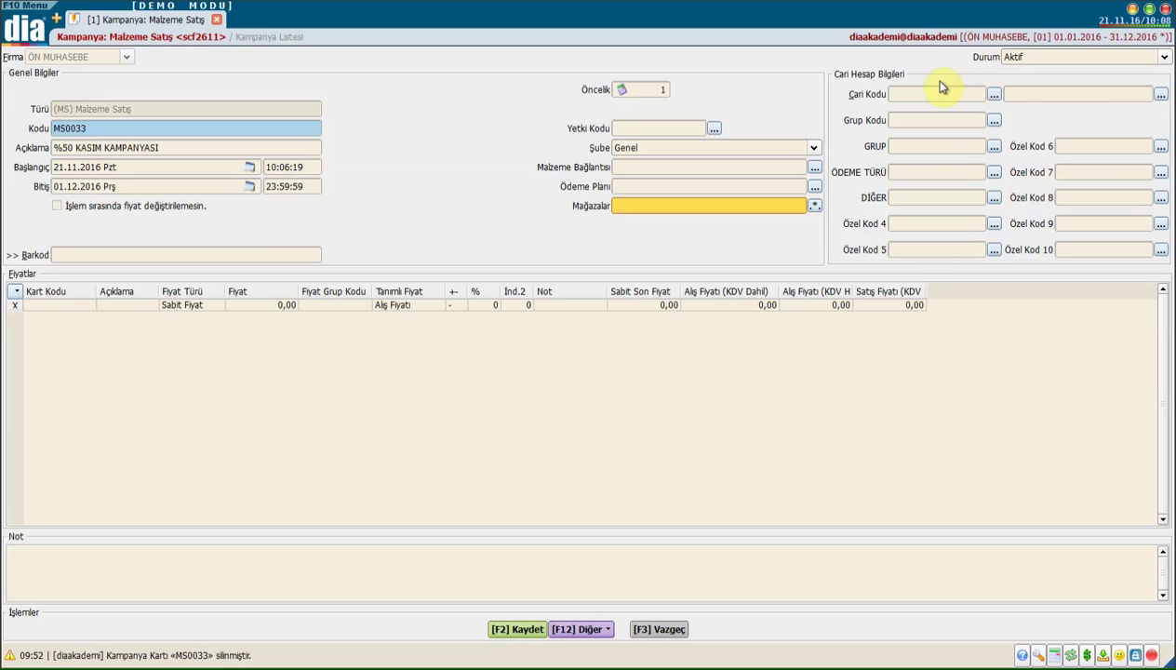
click(1035, 98)
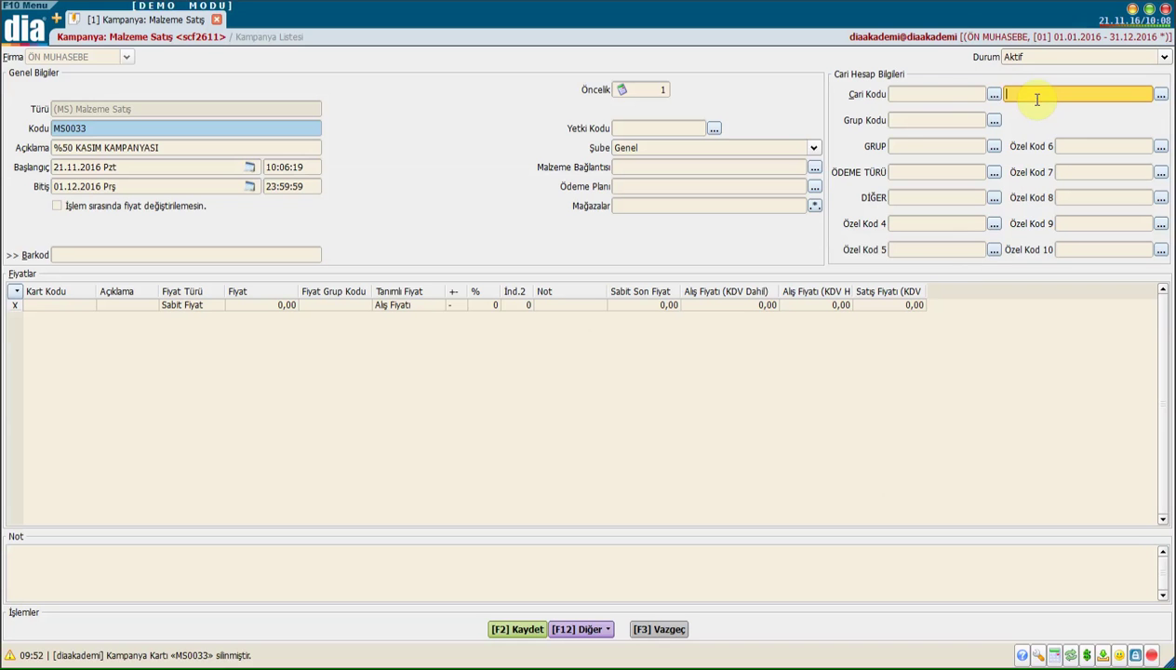
click(896, 121)
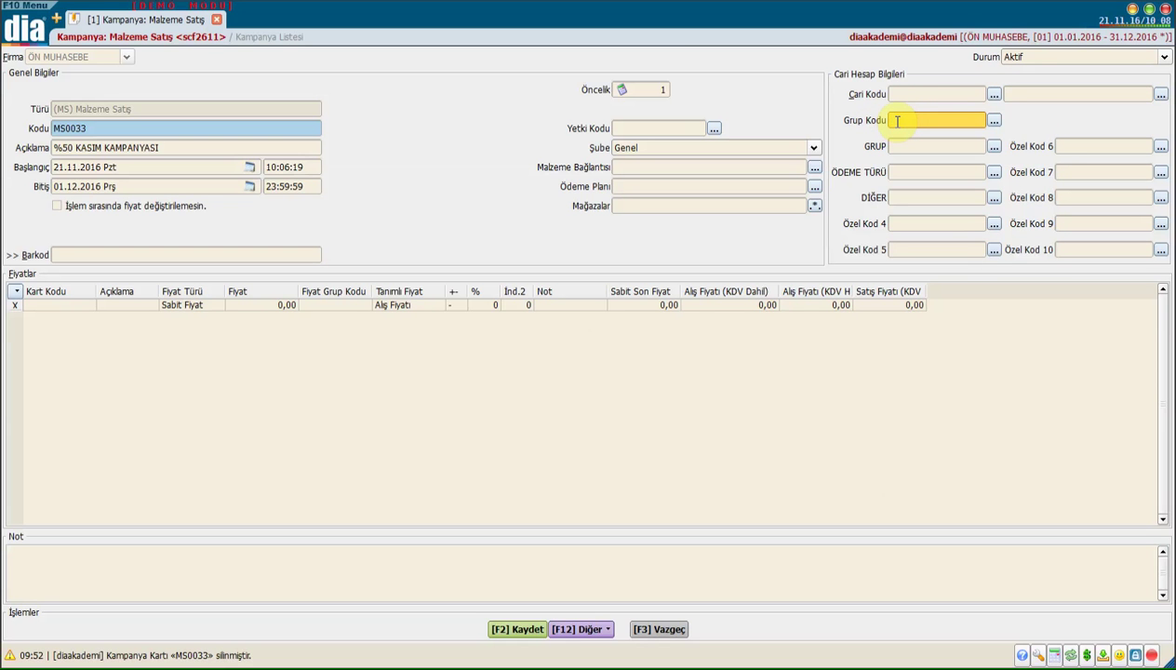
click(1109, 255)
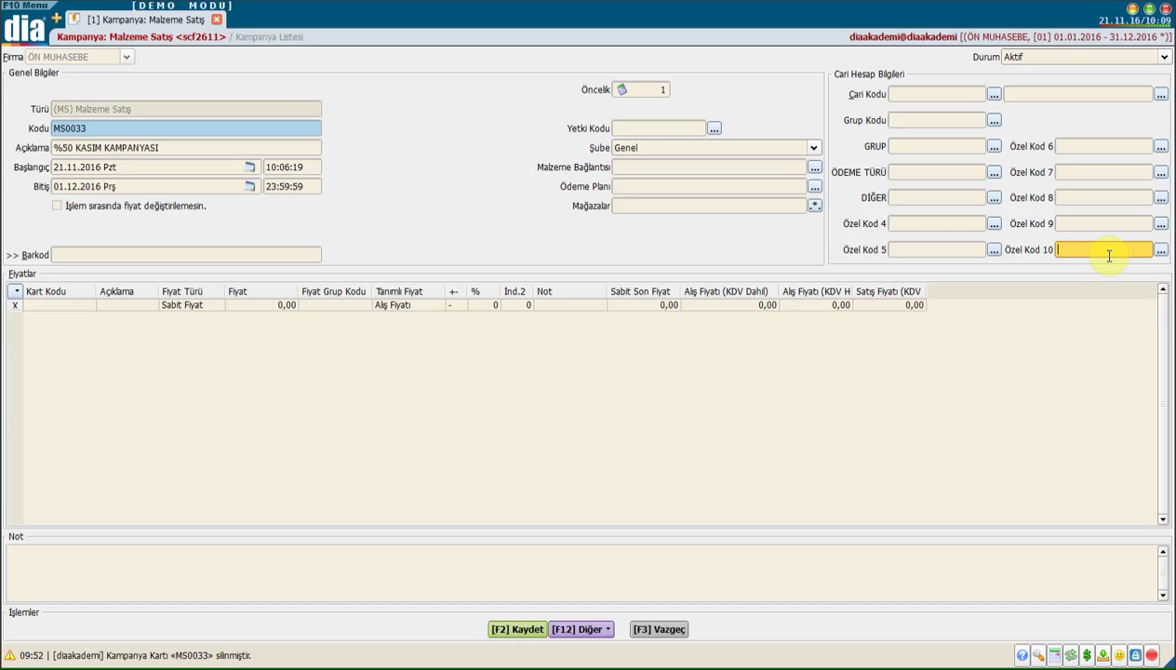
Choose BAĞLAR ÇİMENTO İNŞAAT LTD.ŞTİ. as the account the campaign applies to
click(995, 97)
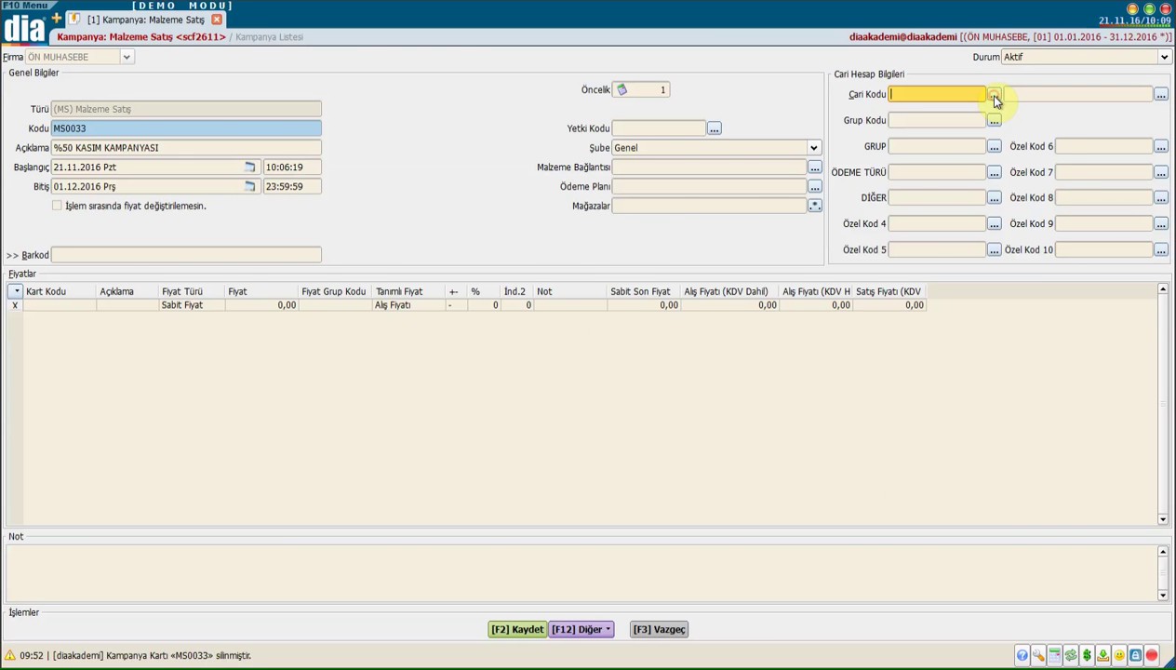
double_click(331, 185)
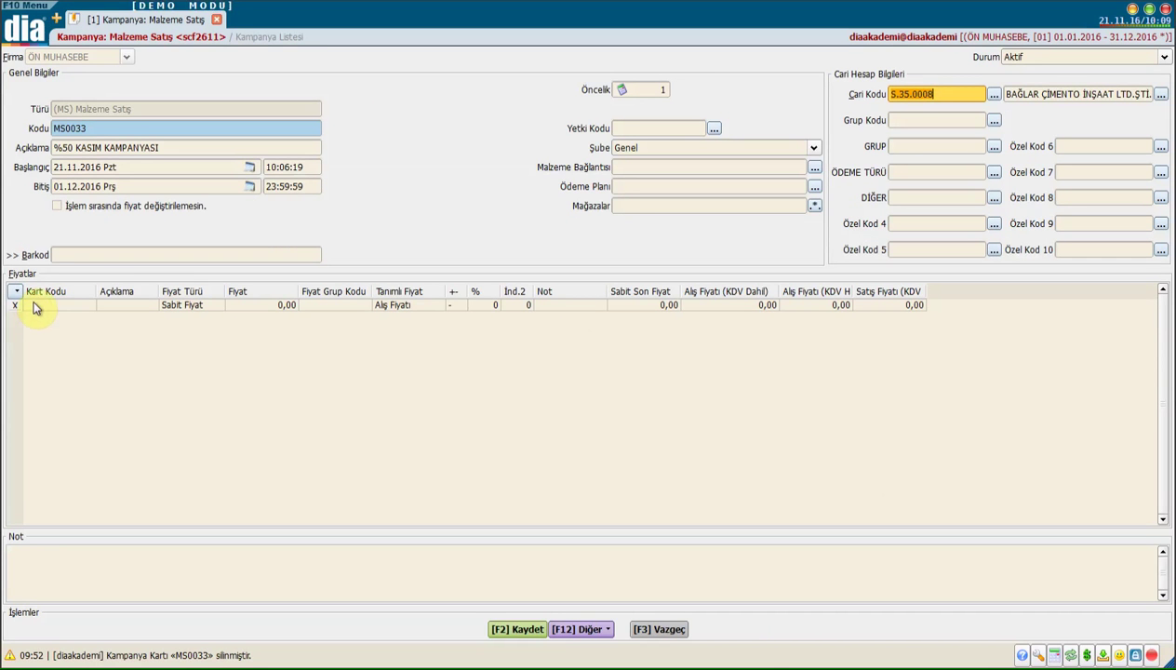
Add stock item 000041 (microwave 120238) to the campaign's price lines and set its price type to Opsiyonel Fiyat
click(75, 254)
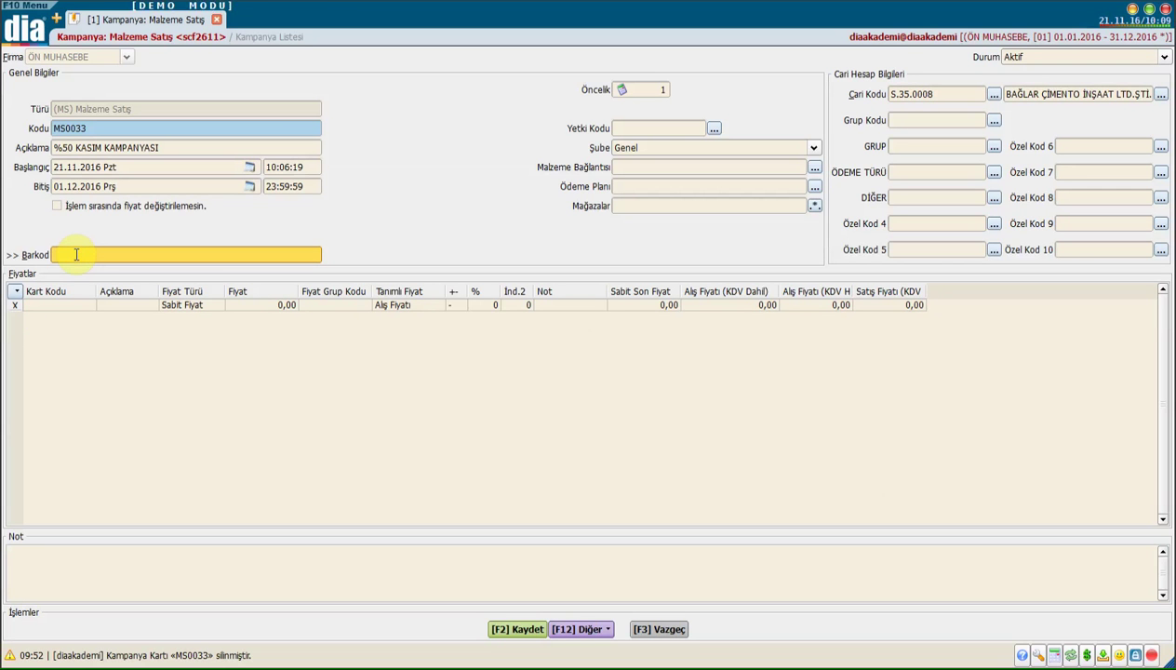
click(47, 306)
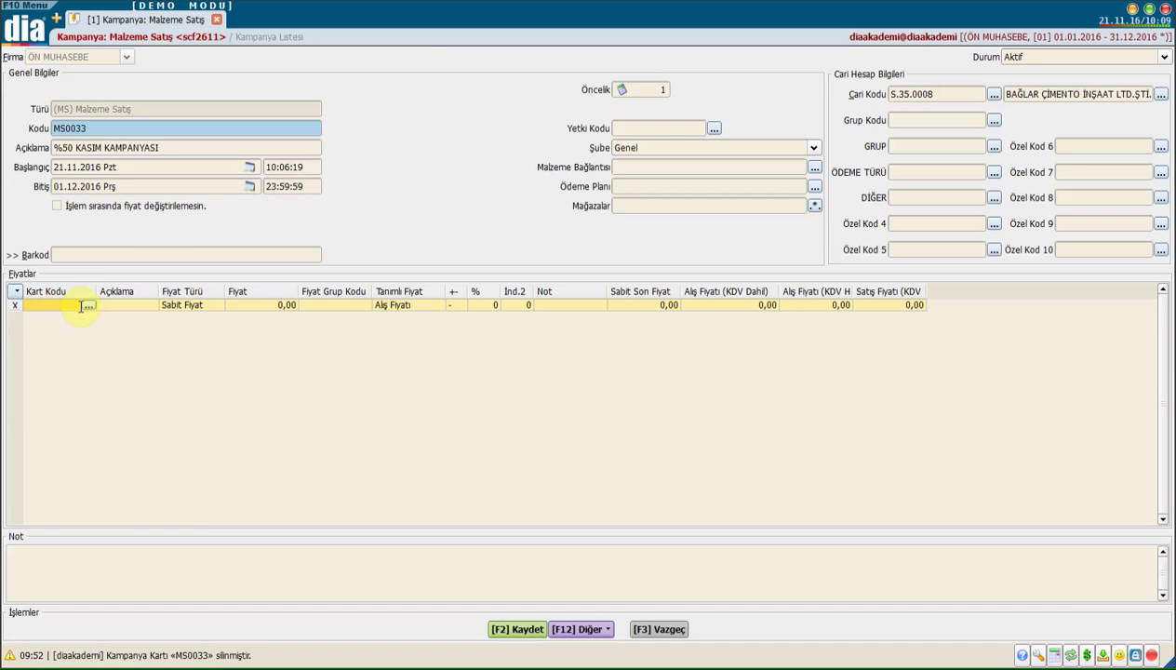
click(89, 308)
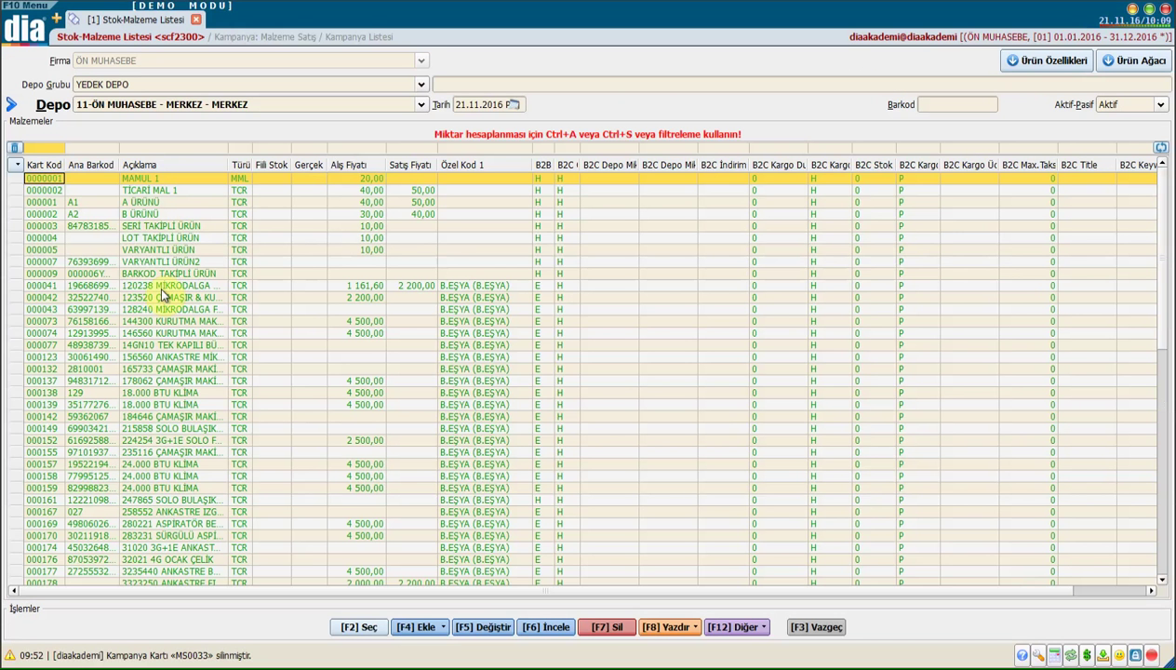
double_click(158, 284)
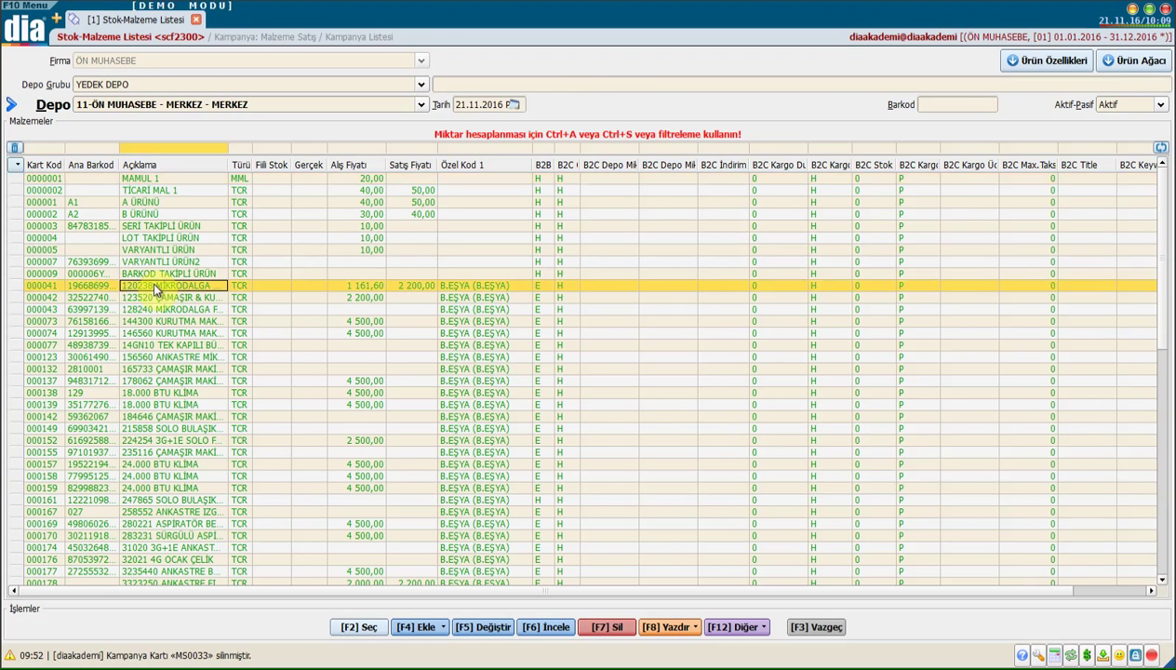
click(182, 311)
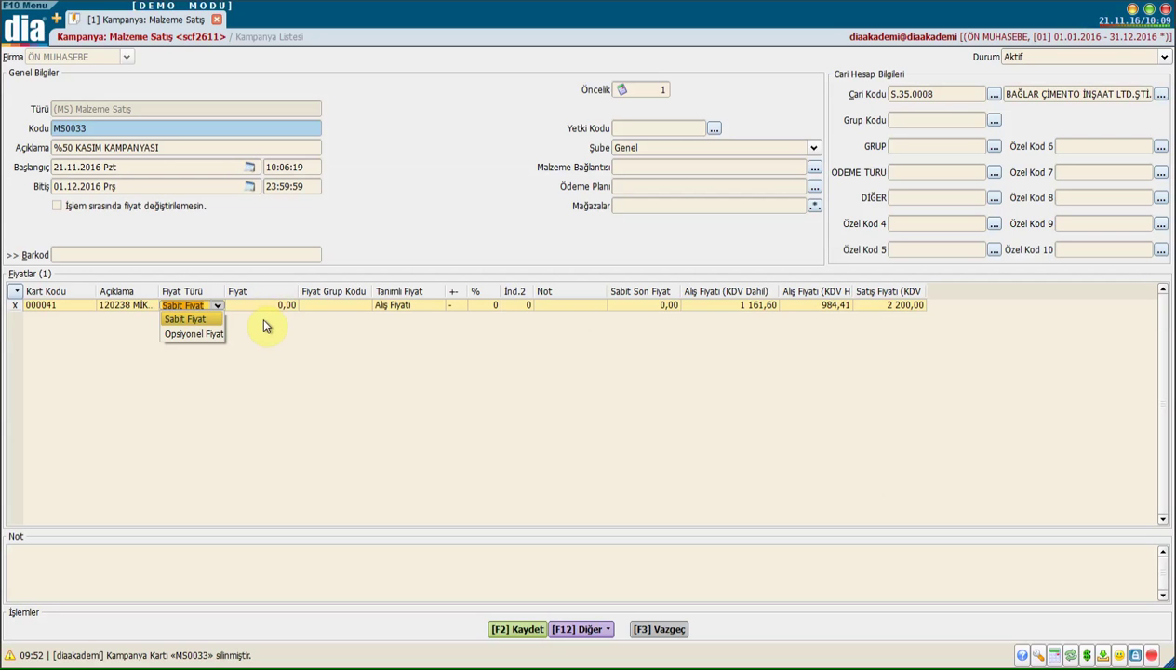
click(192, 333)
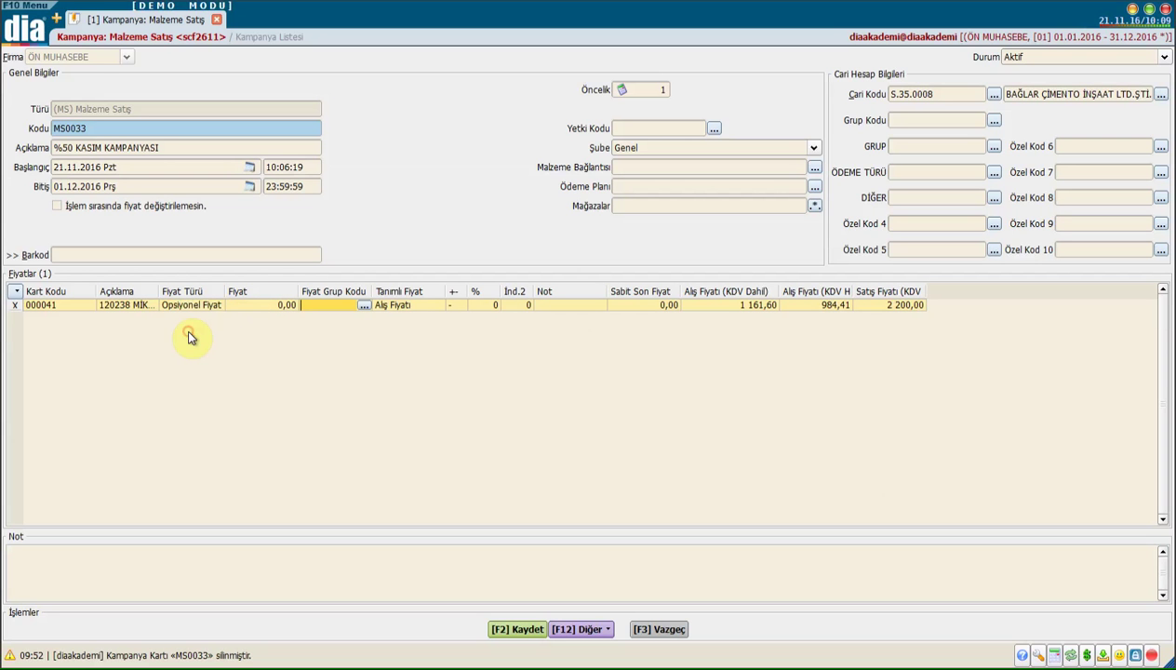
Change the code of the TAKSİTLİ000001 price group to %50 KAMPANYA, keep its price as Fiyat 2, and save it
click(362, 307)
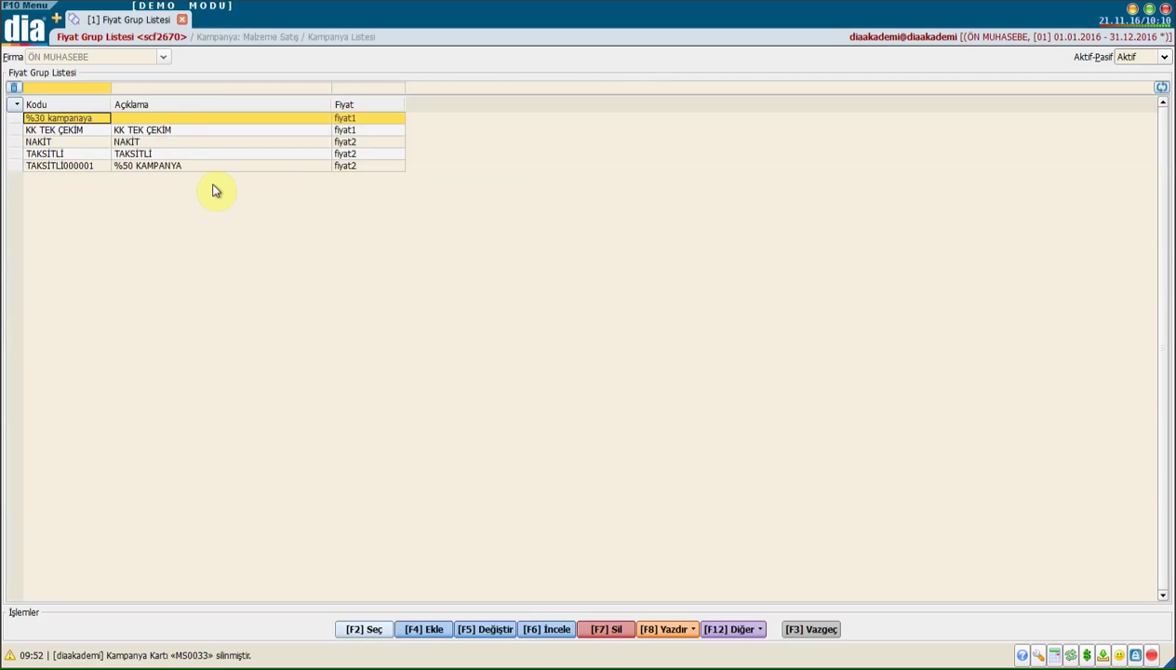
click(131, 166)
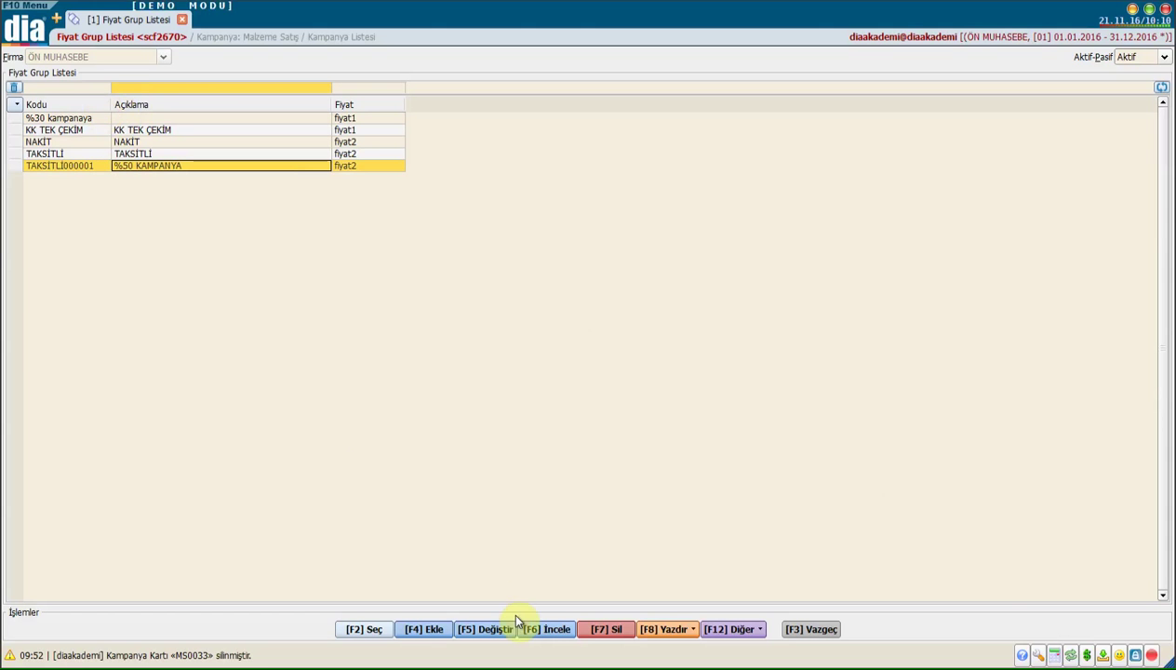
click(494, 633)
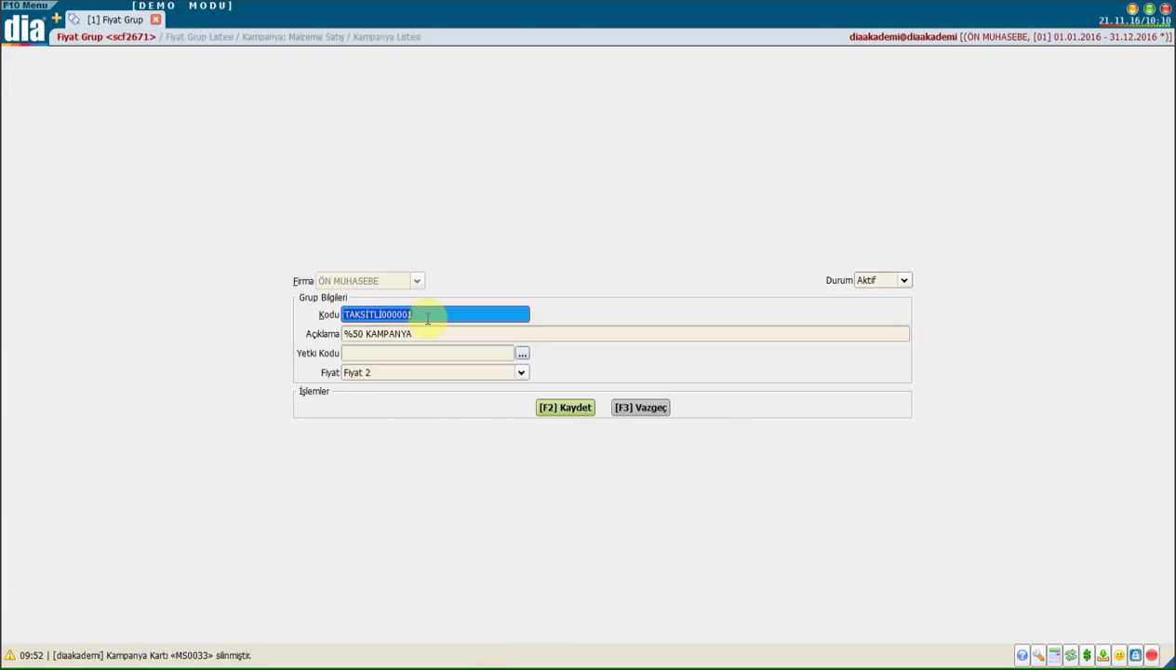
click(427, 332)
key(shift+Tab)
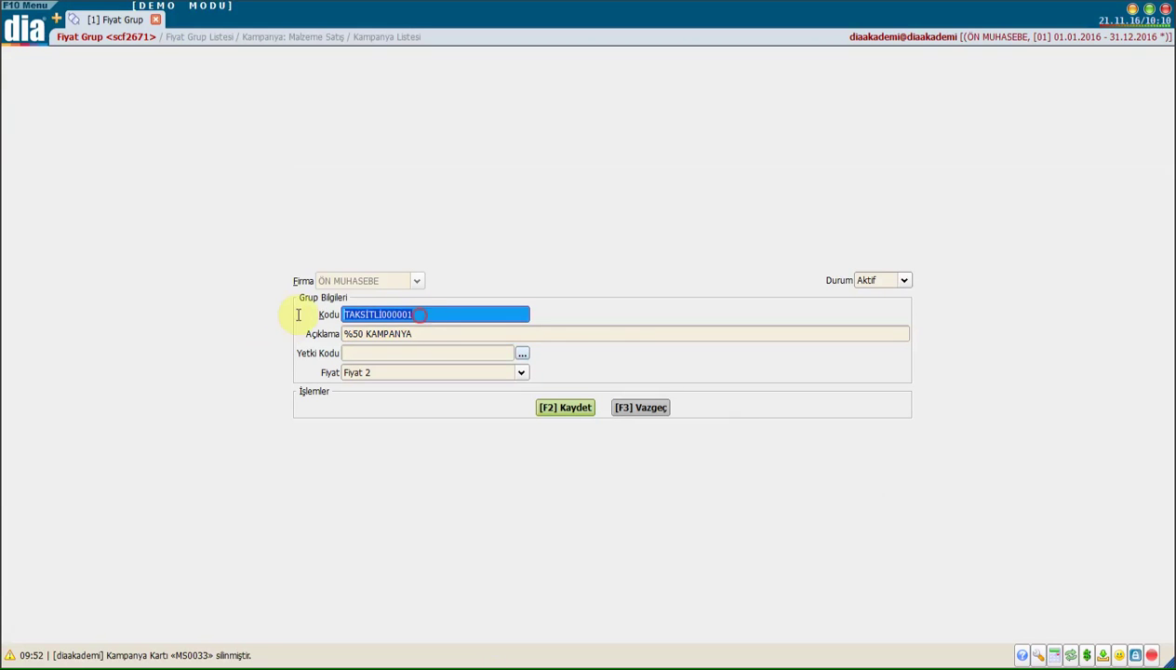
text(%50 KAMPANYA)
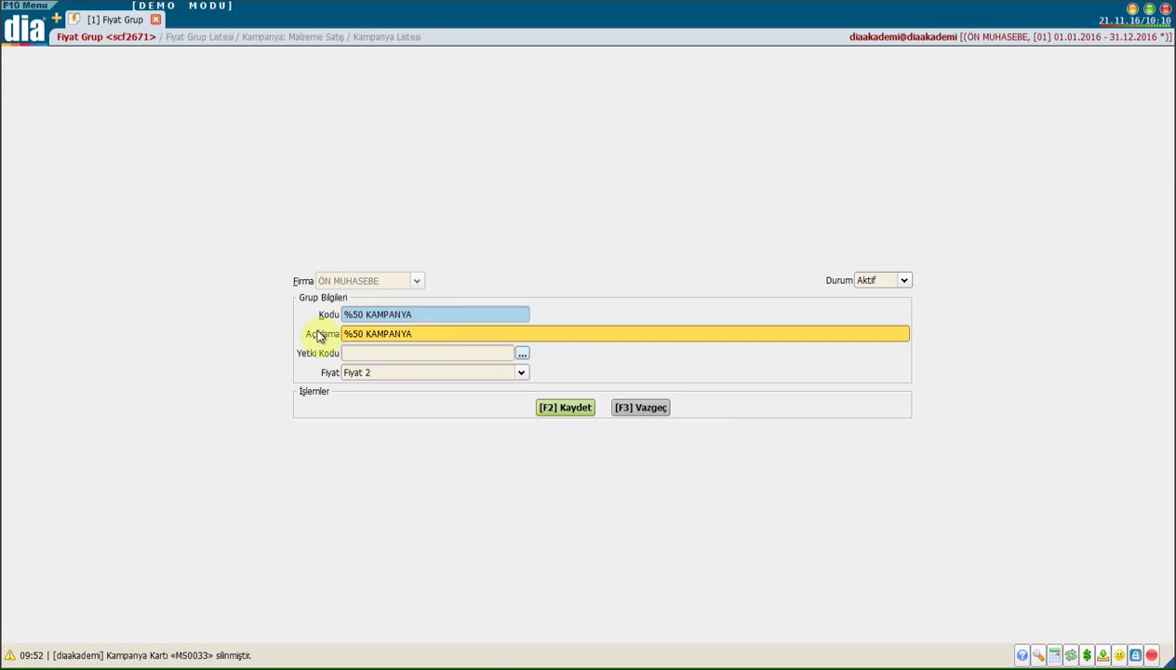
click(372, 373)
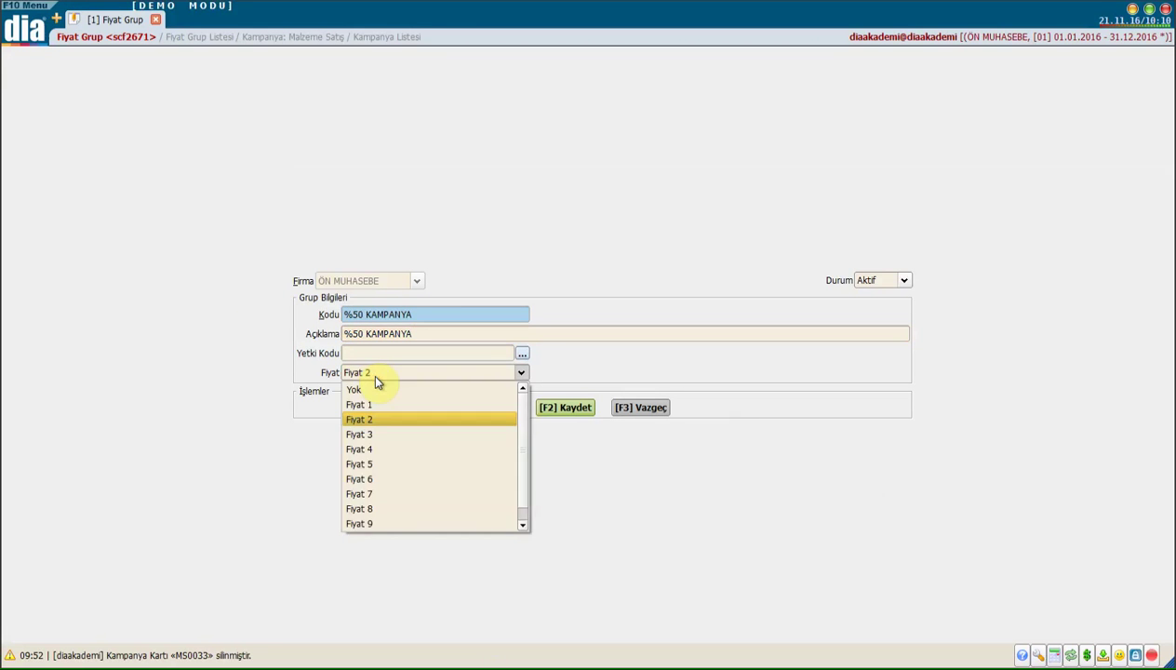
click(397, 420)
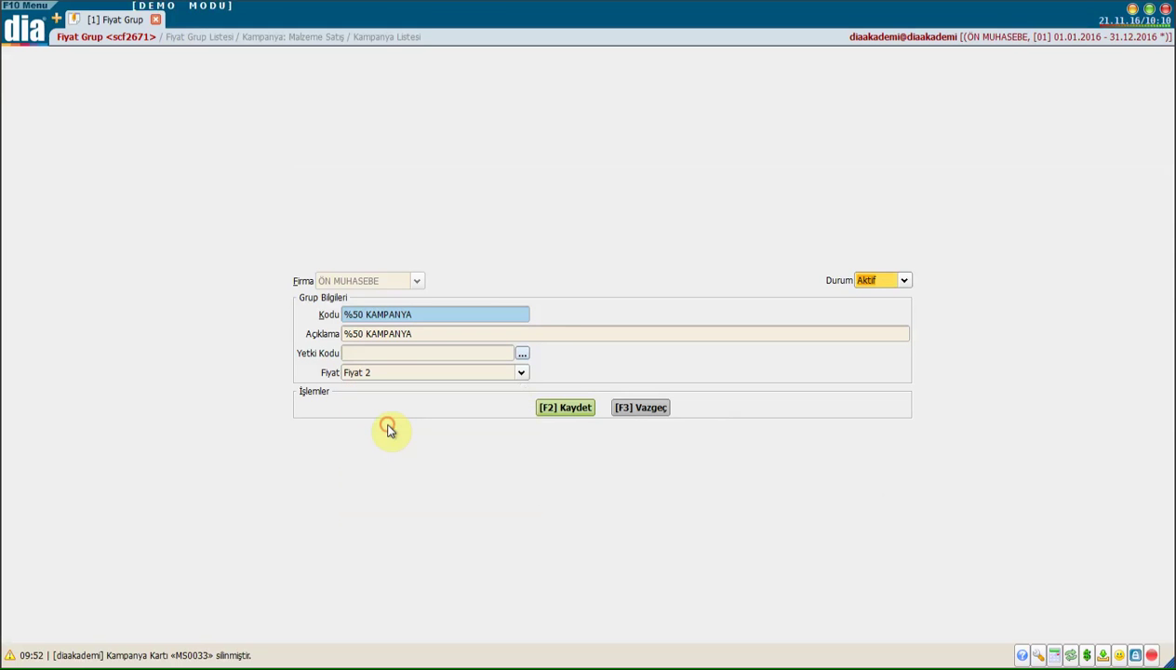
click(553, 414)
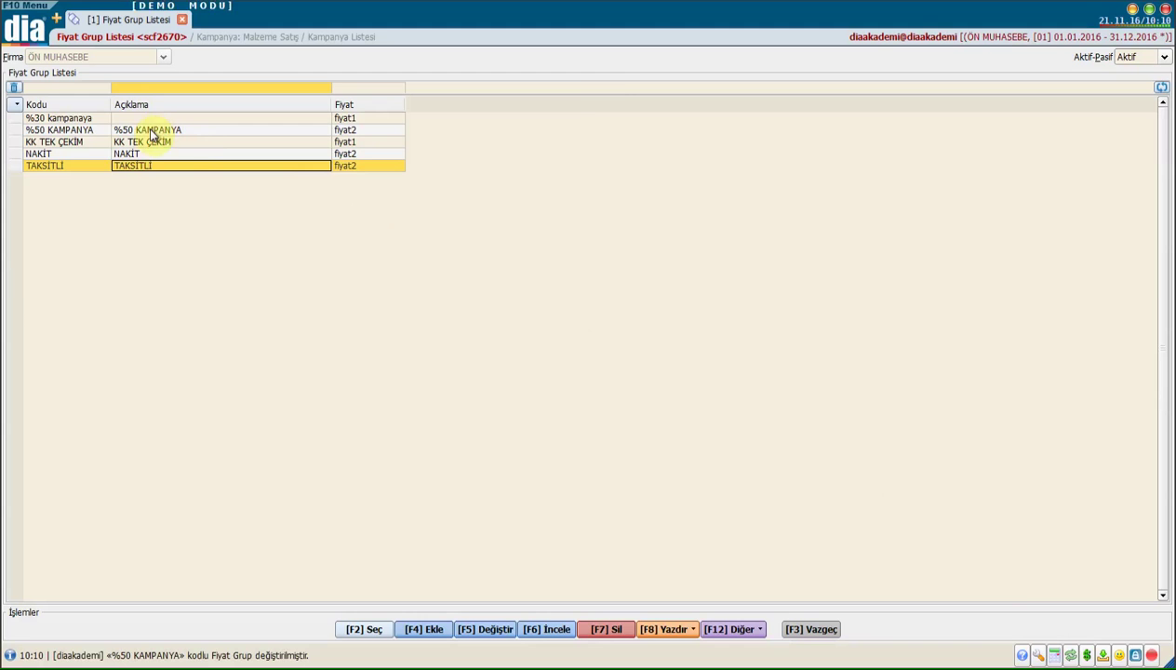
Assign the %50 KAMPANYA price group to the campaign line and define its price as Satış Fiyatı minus 50%
double_click(151, 132)
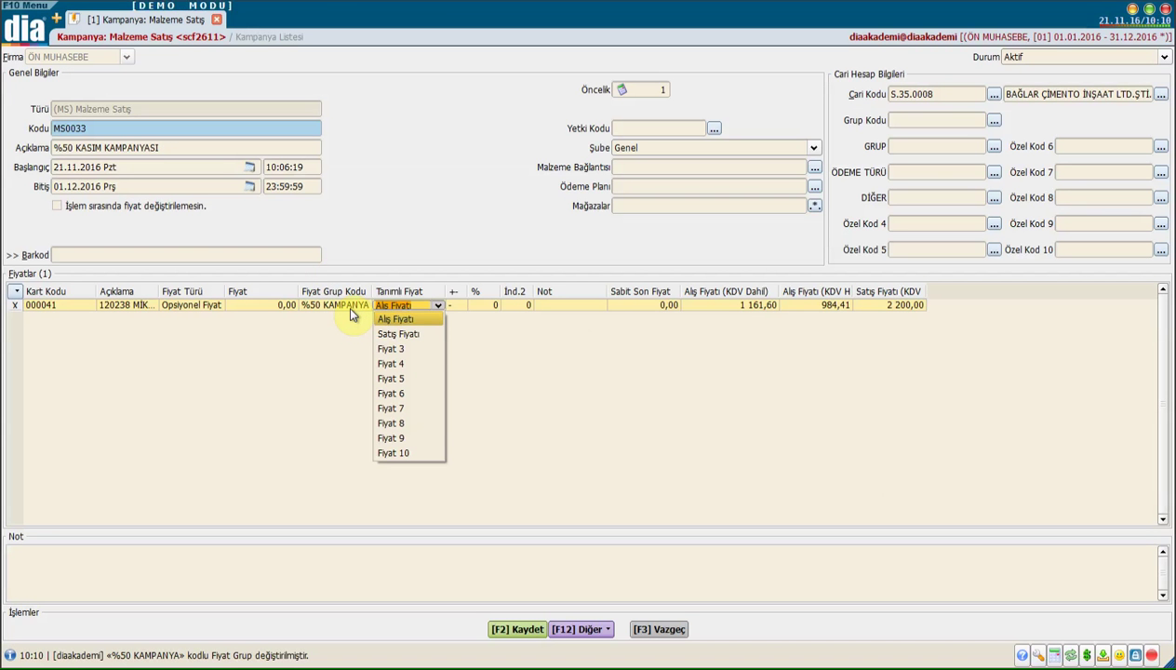
click(425, 335)
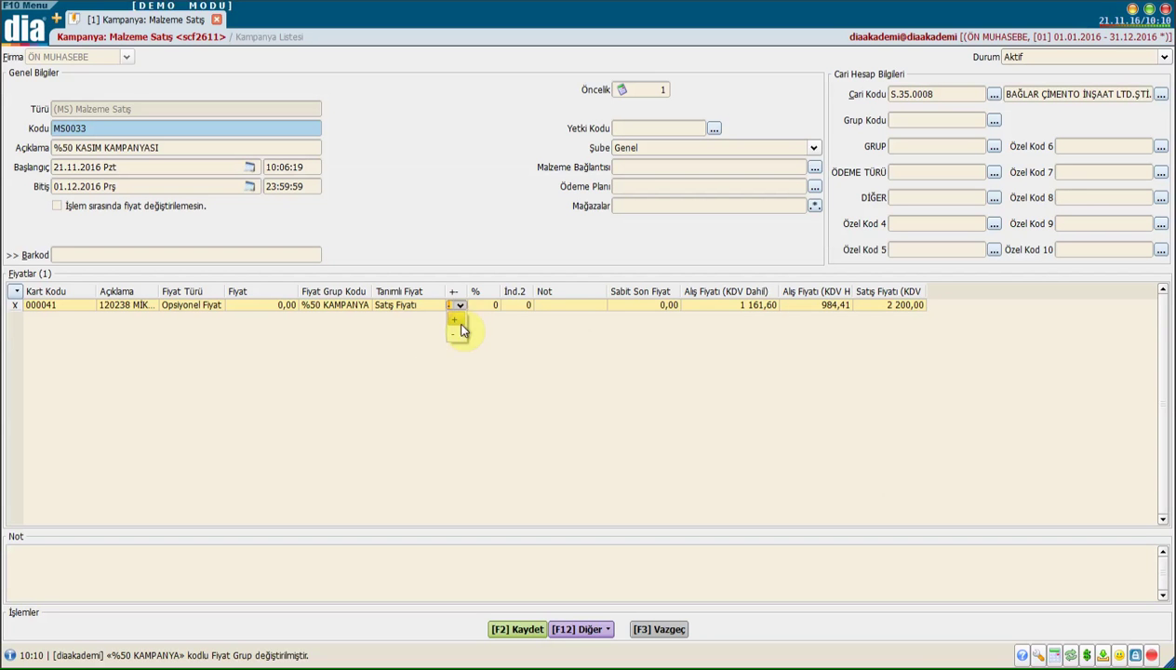
click(460, 337)
text(0)
key(Tab)
click(586, 305)
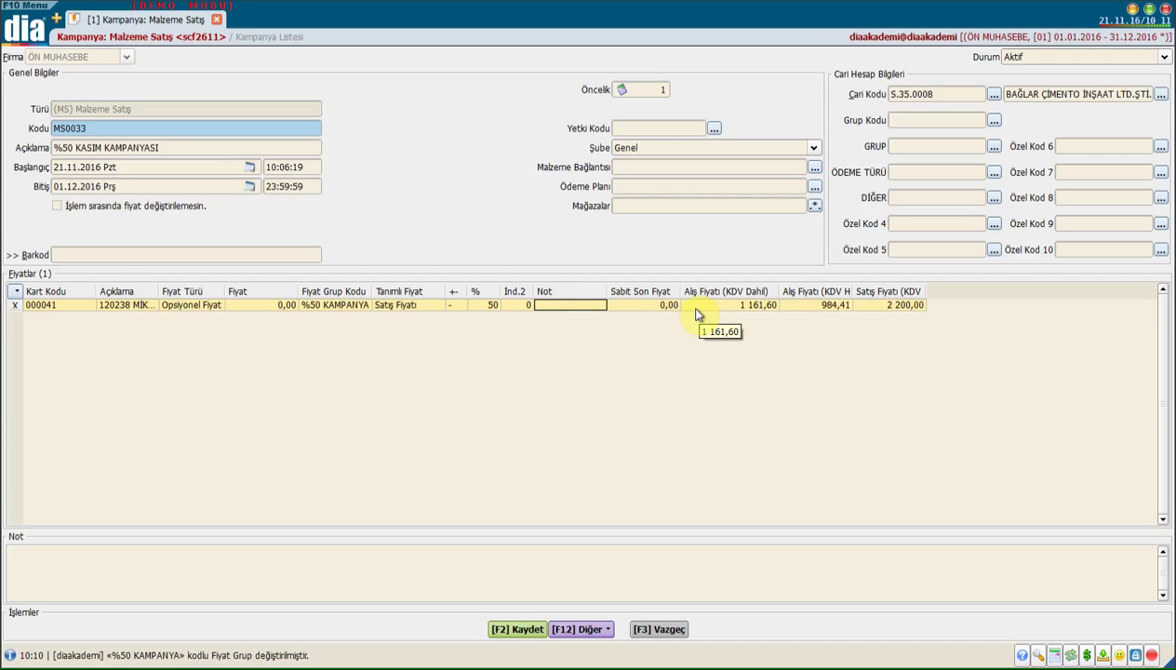
click(696, 307)
click(819, 305)
click(870, 307)
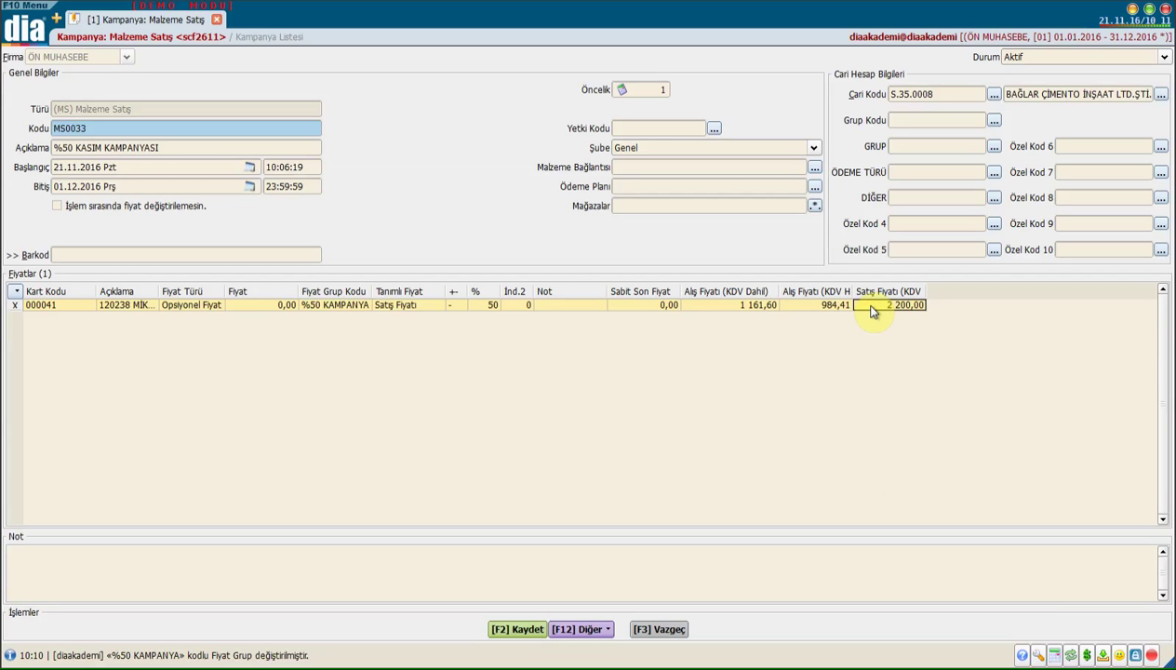
Show the Markası column in the campaign's price lines and save the campaign
click(15, 291)
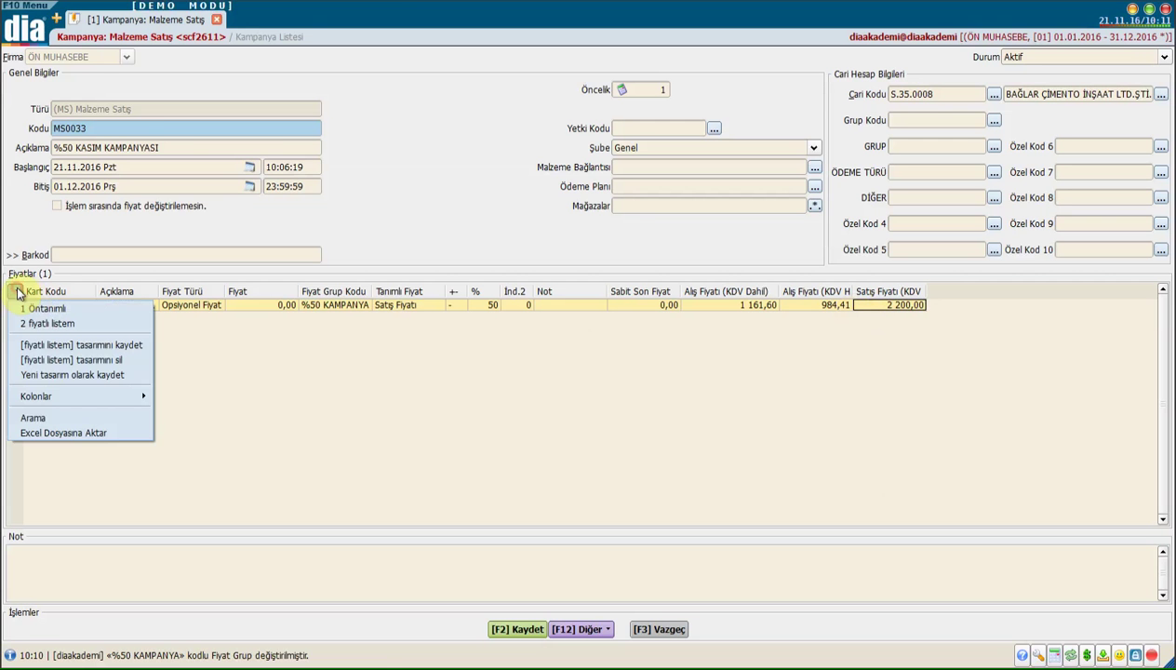
mouse_move(53, 398)
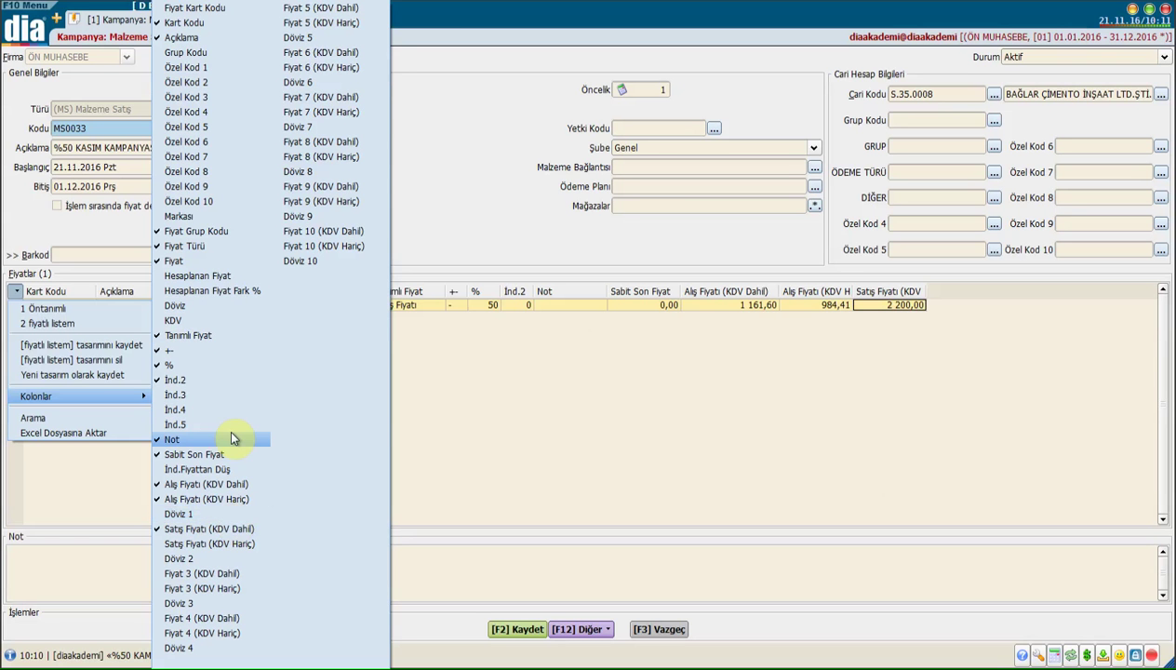
click(223, 216)
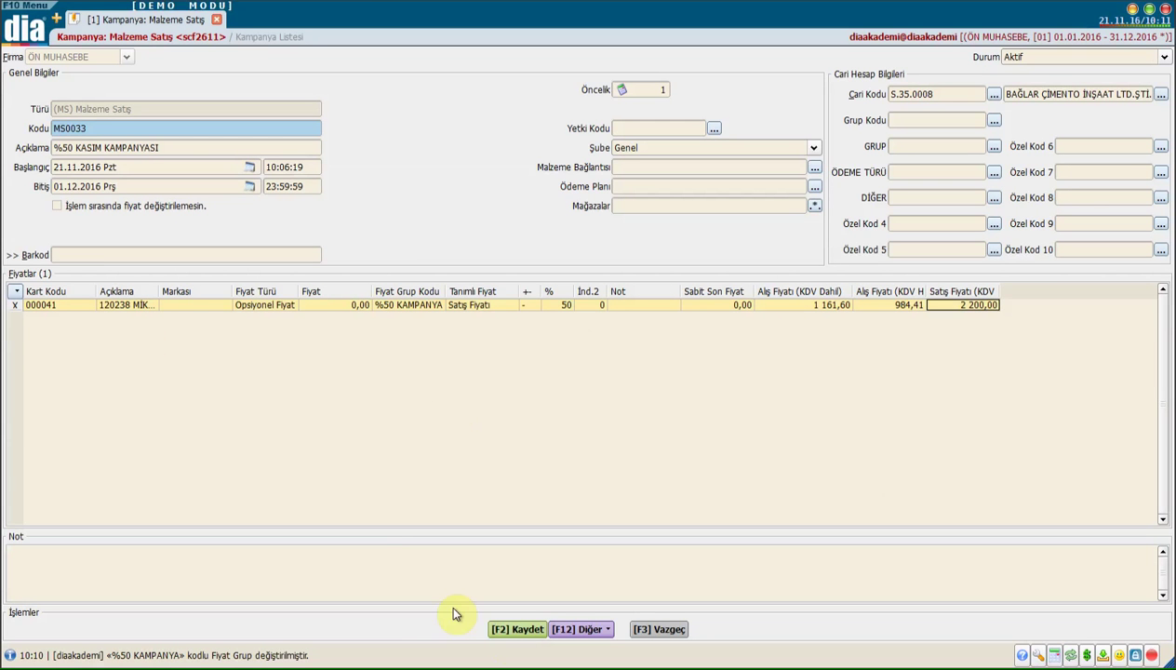
click(513, 633)
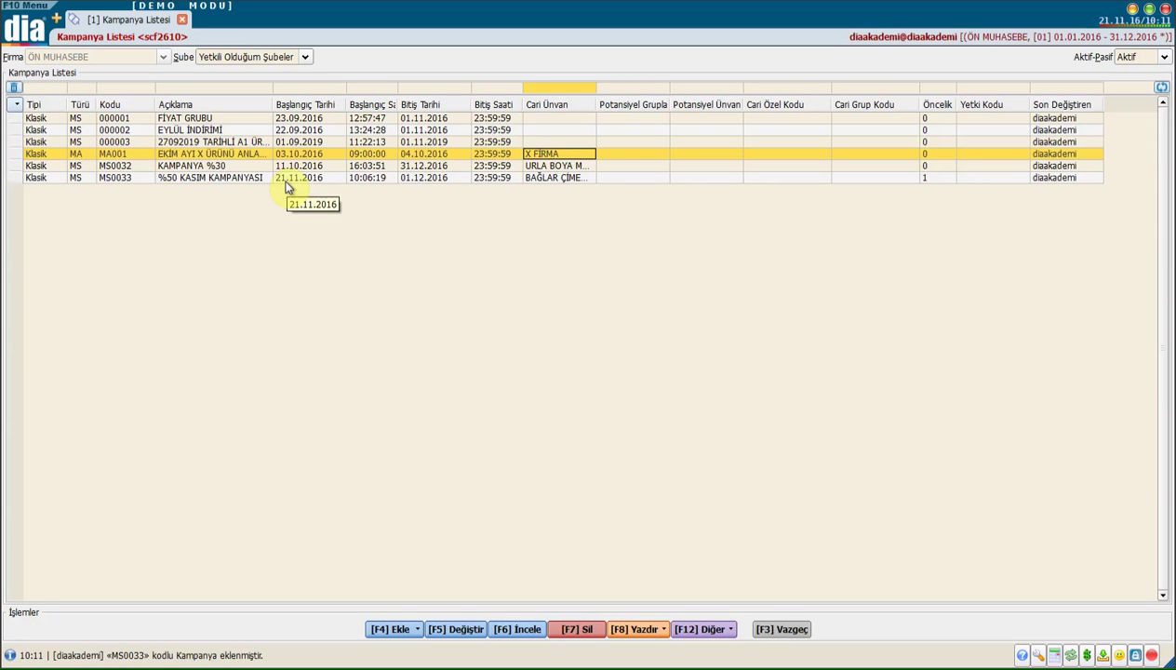
click(288, 177)
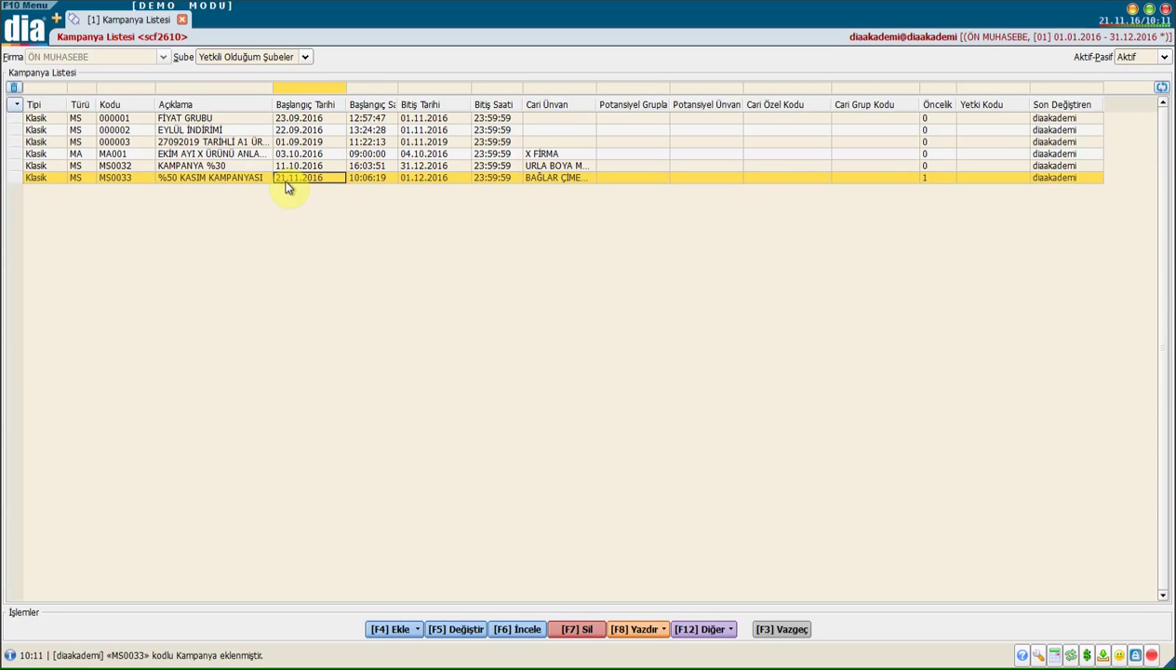
Create a new retail sales invoice (Perakende Satış) from the invoice list in a new tab, with BAĞLAR ÇİMENTO İNŞAAT LTD.ŞTİ. as its account
click(57, 17)
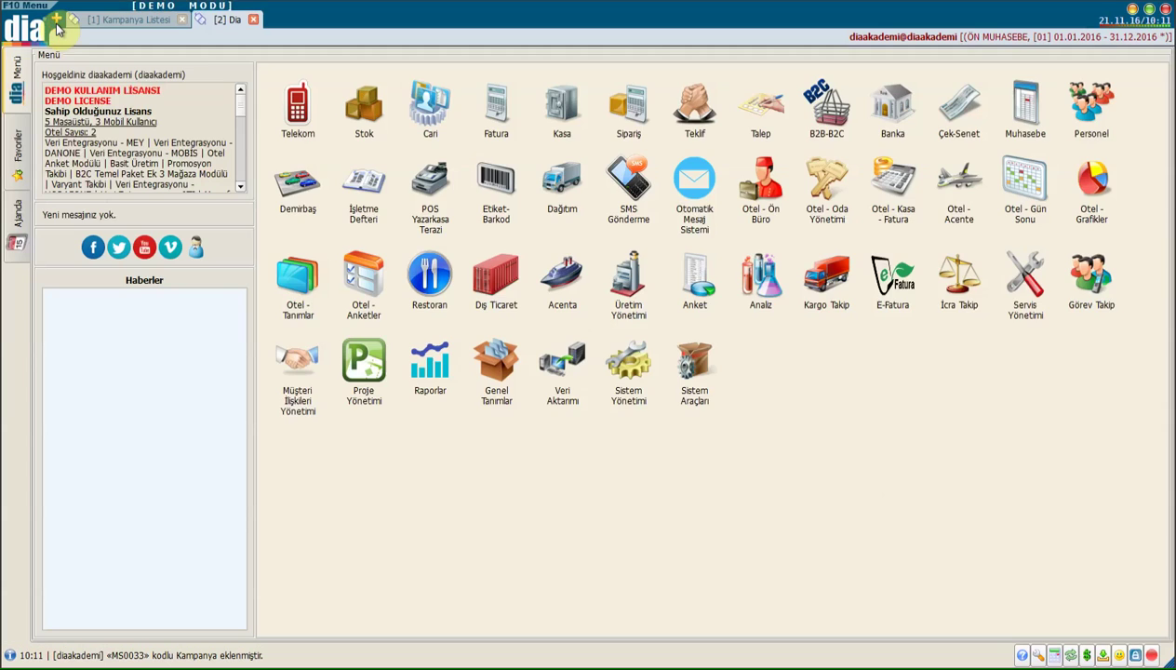
click(496, 105)
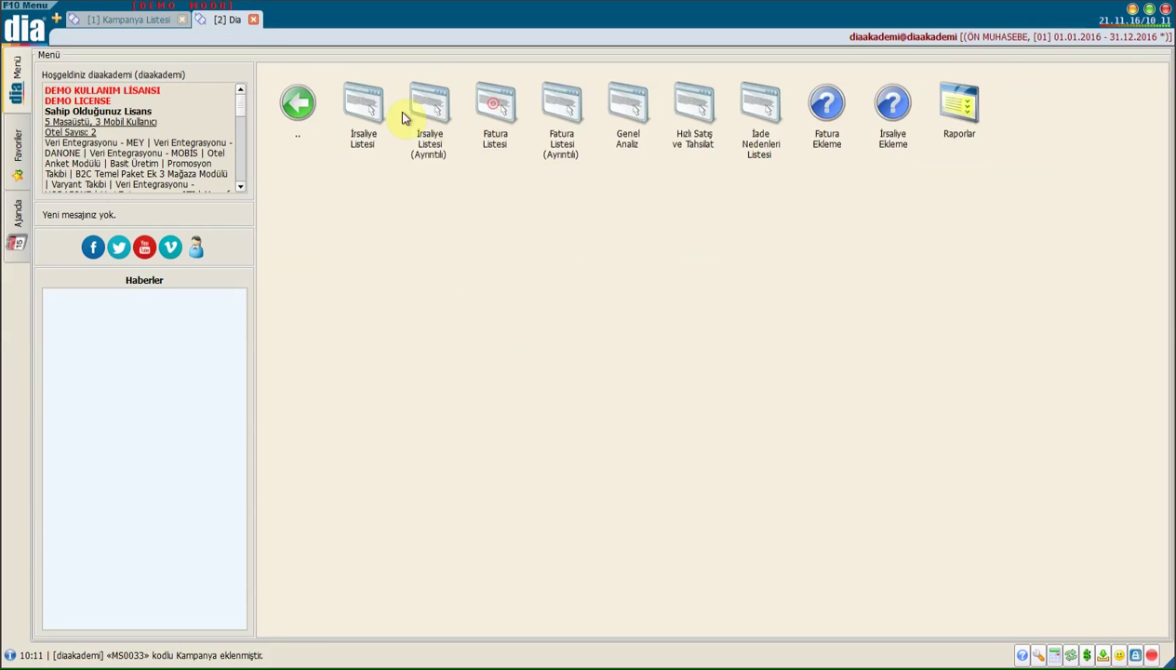
click(491, 105)
click(377, 630)
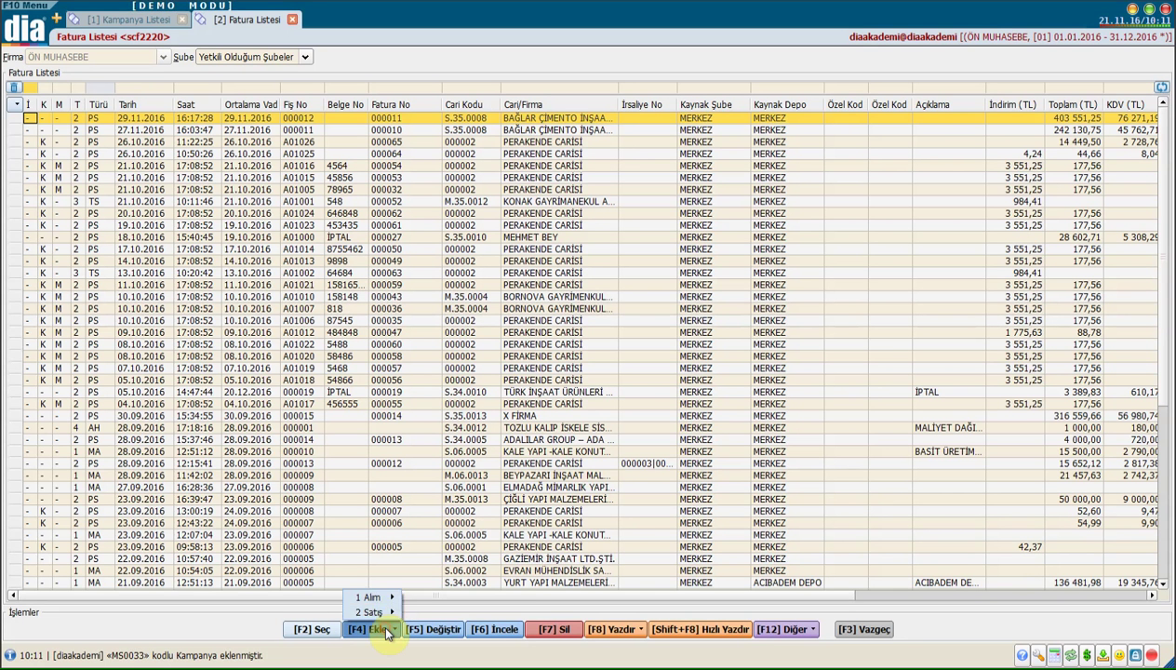
mouse_move(389, 614)
click(439, 586)
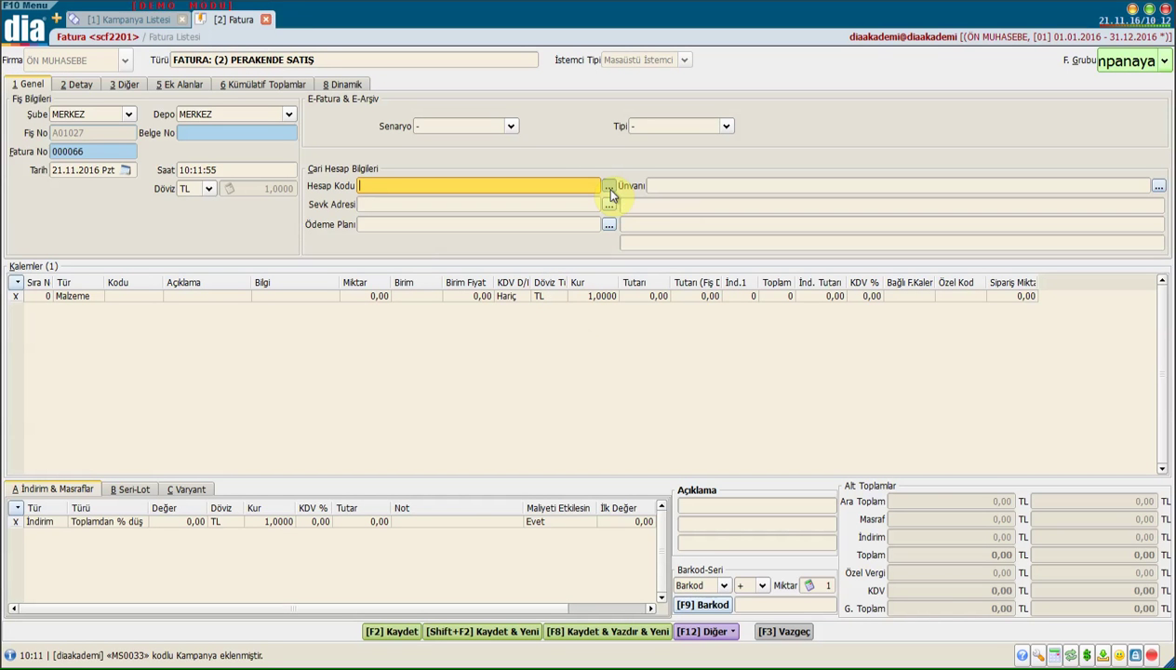
click(608, 186)
double_click(335, 191)
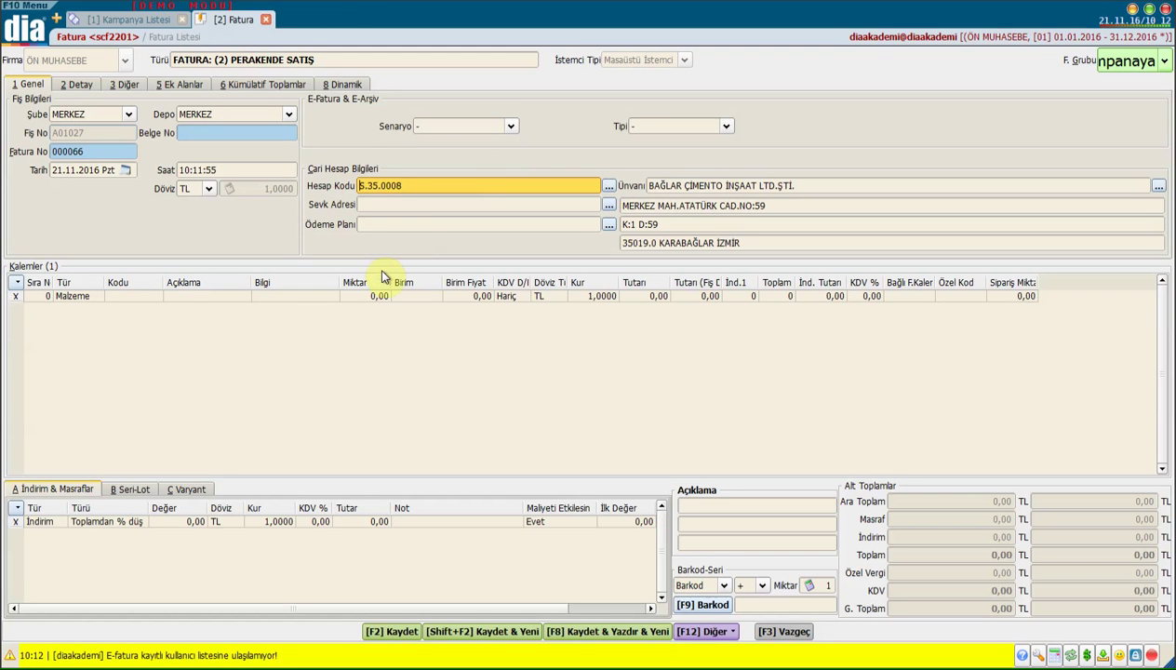
click(149, 296)
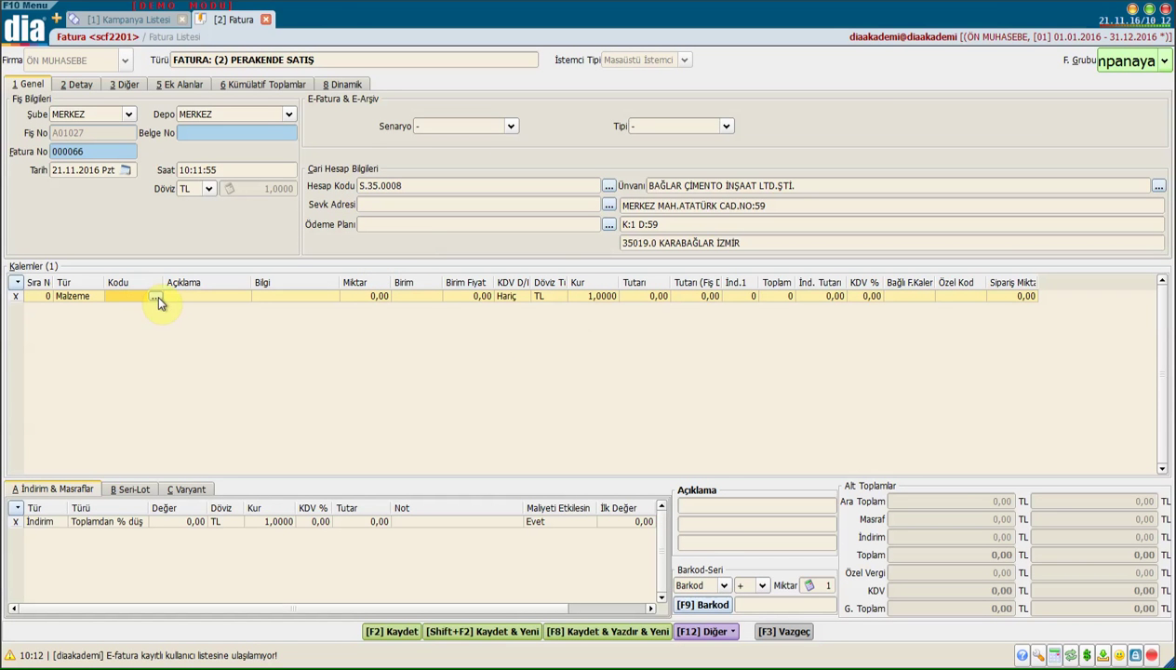
click(156, 298)
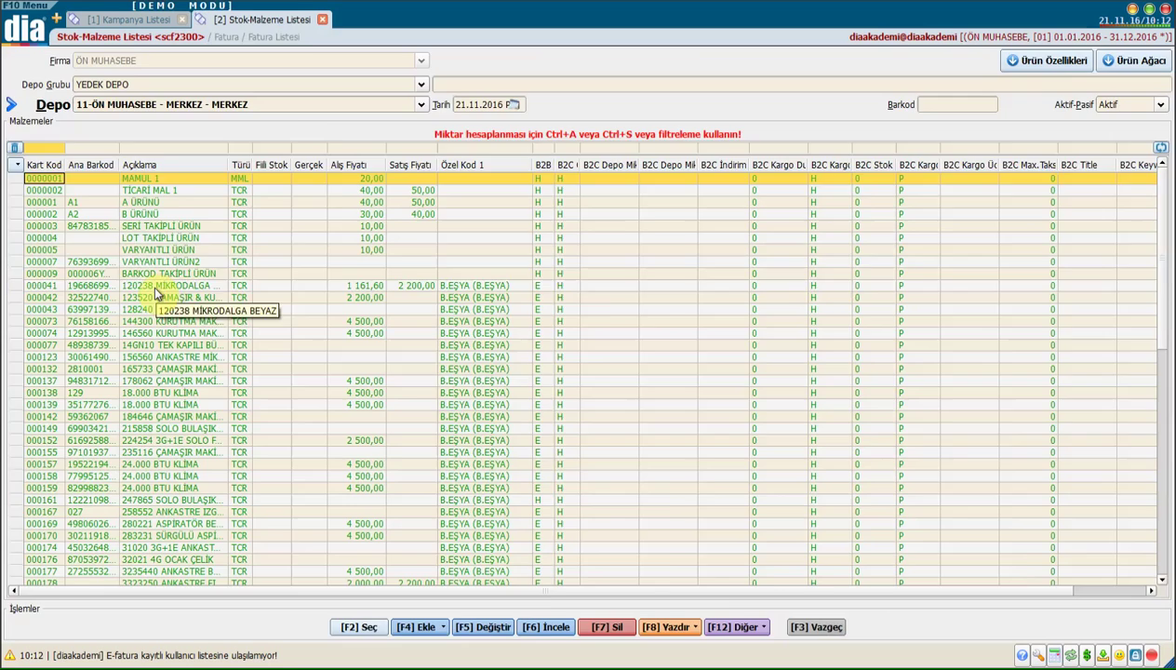
double_click(153, 284)
click(377, 298)
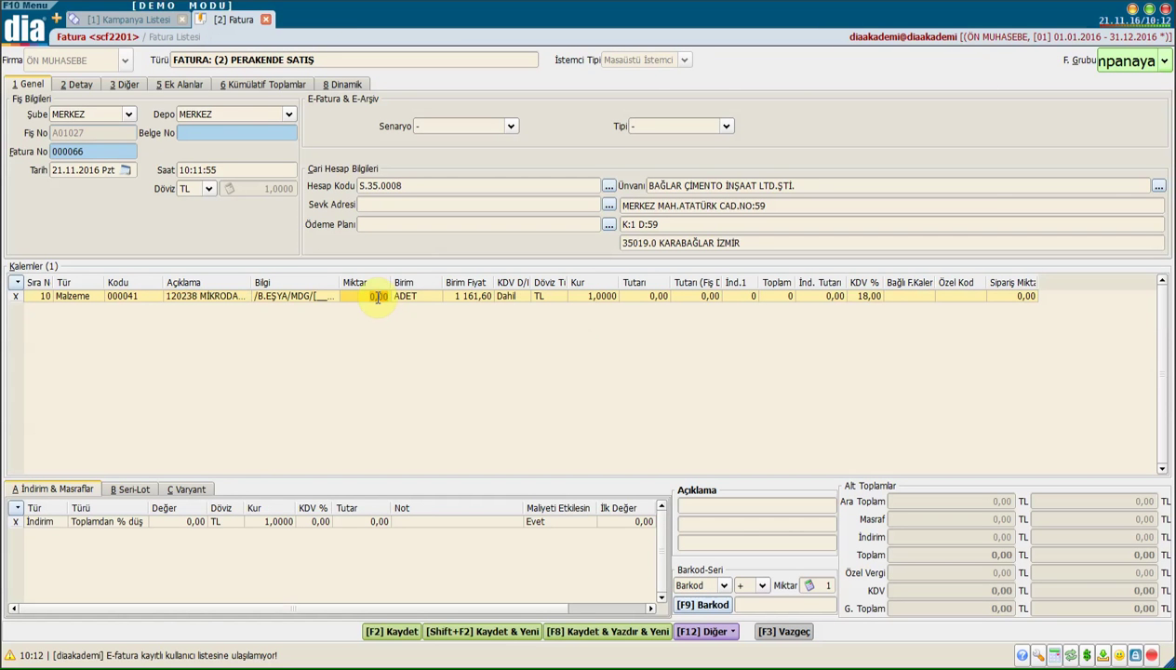
text(2)
key(Return)
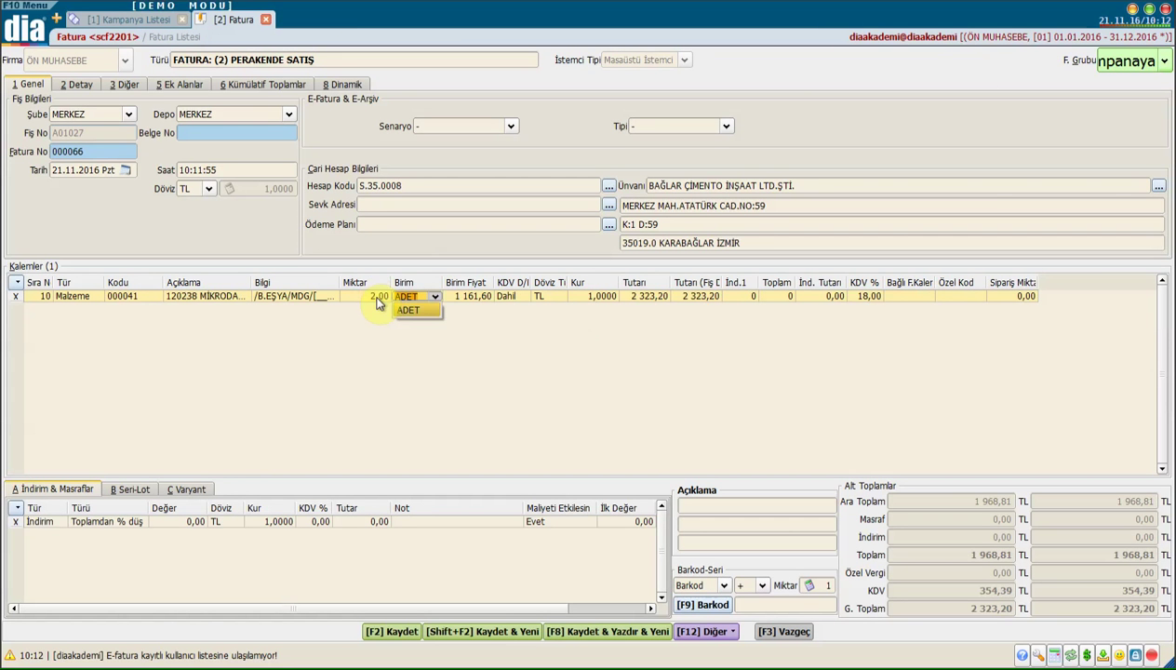
Apply the %50 KAMPANYA price group to the invoice and check the discount values on the item line
click(1140, 60)
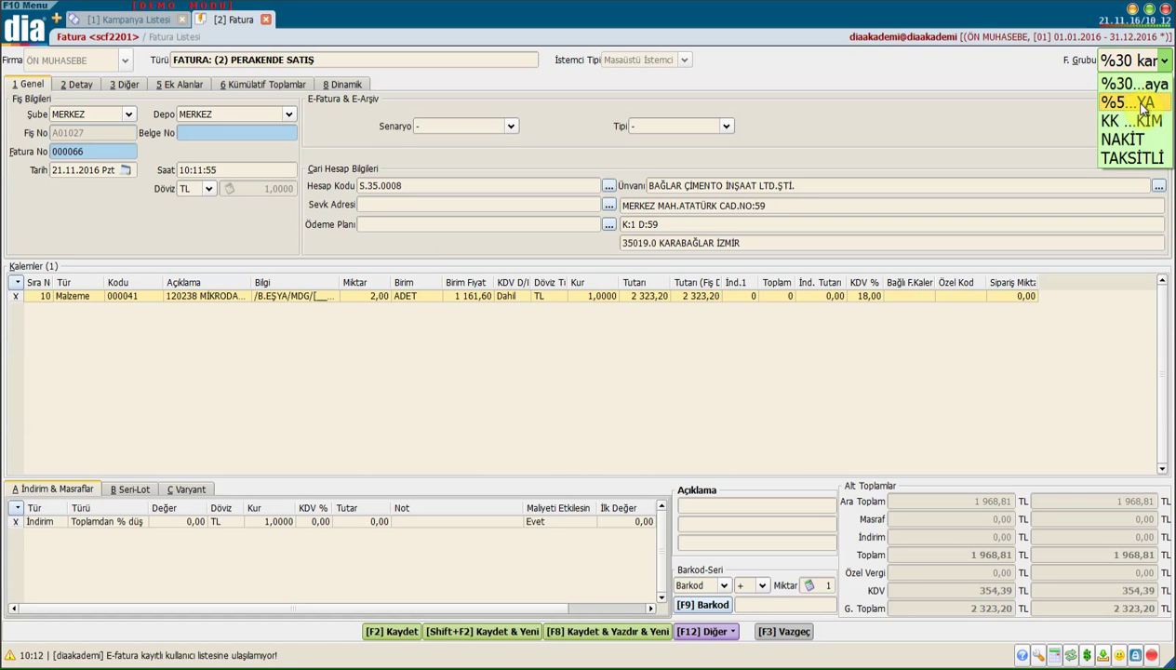
click(1143, 105)
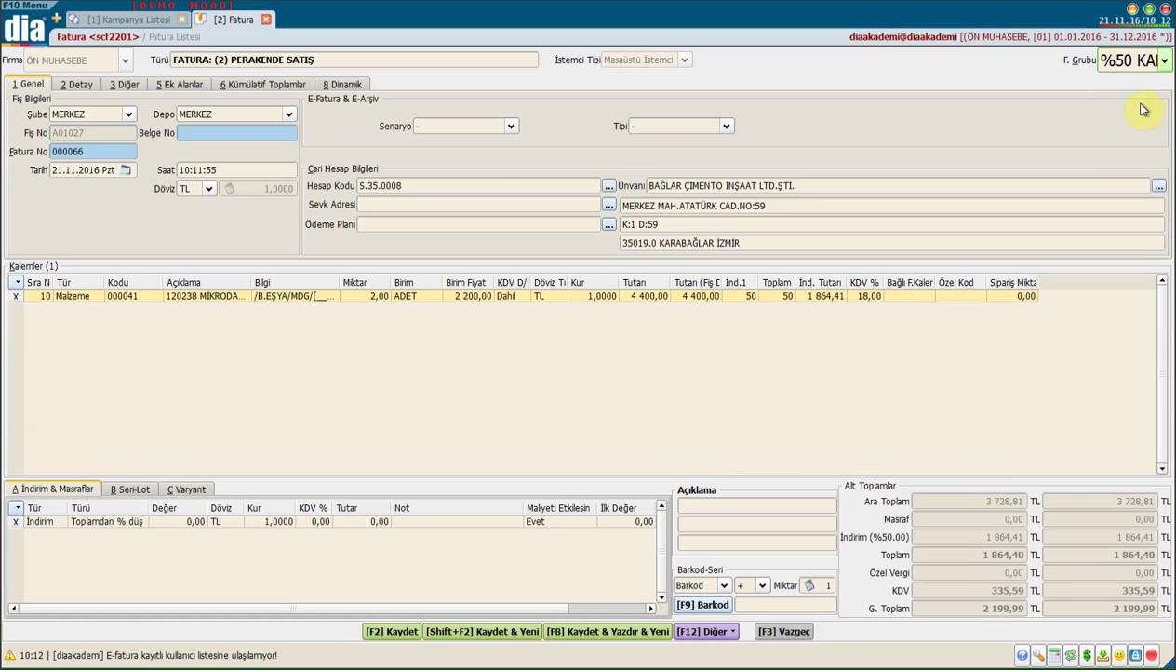
click(751, 296)
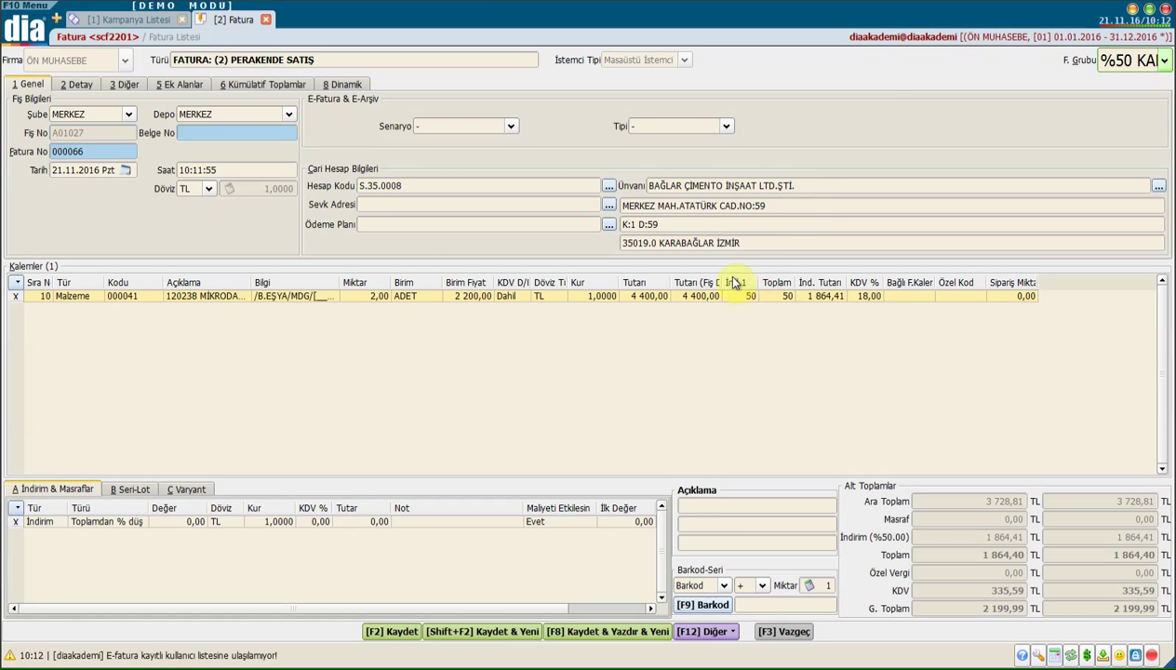
click(735, 295)
click(788, 298)
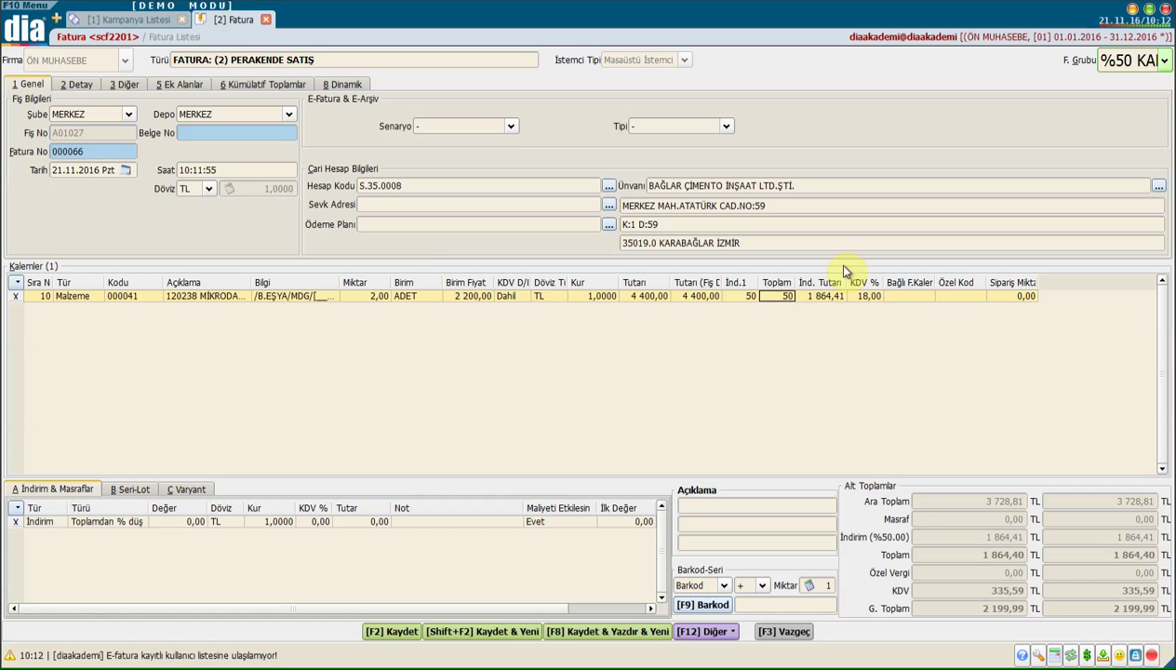